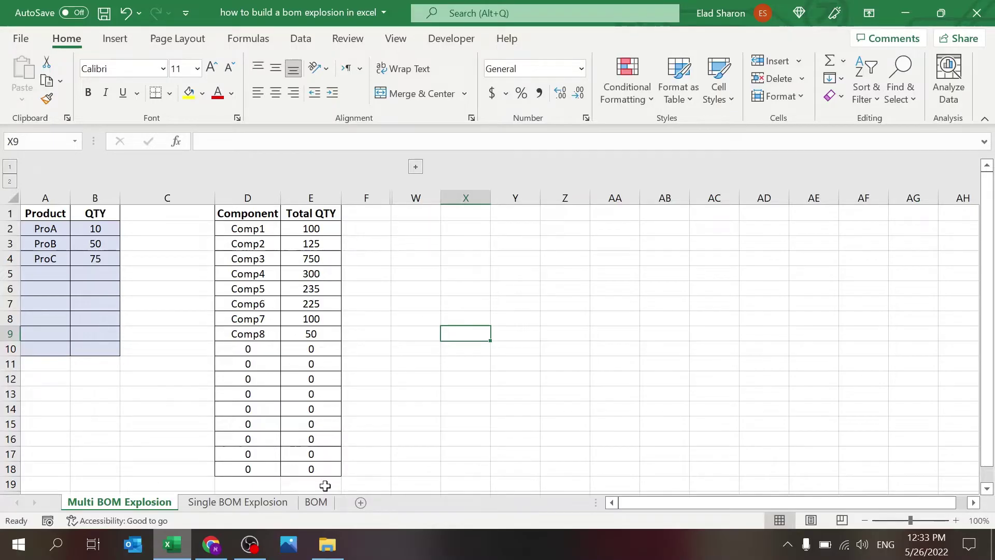
Step: Review the BOM matrix's product column (ProA, ProB) and component columns B through M
click(316, 502)
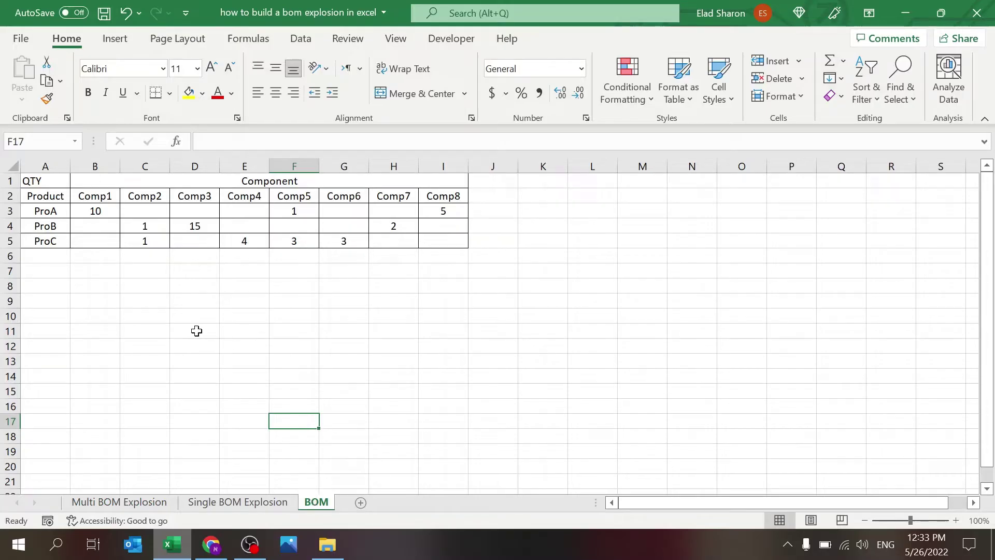
click(61, 177)
key(ctrl+shift+Down)
key(ctrl+shift+Down)
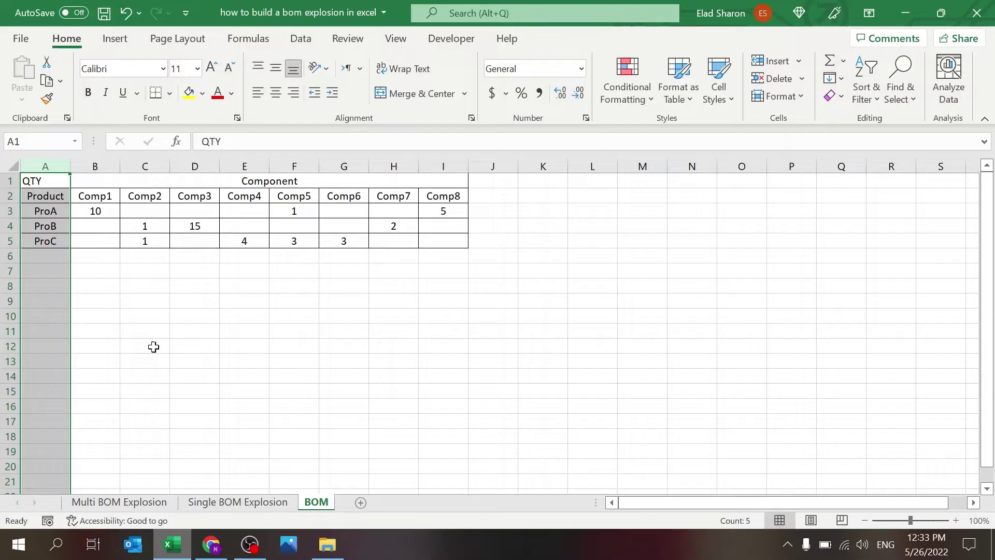
click(65, 210)
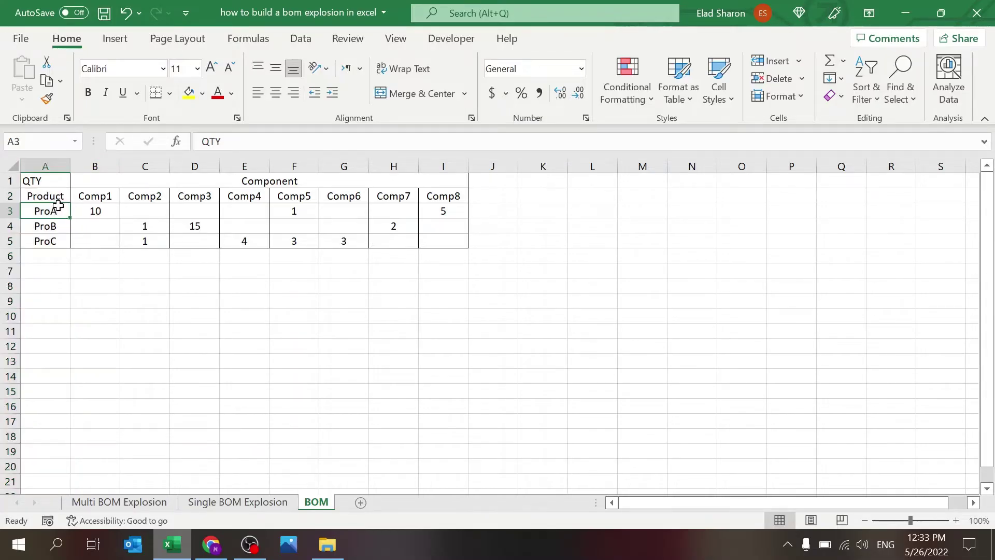
key(Down)
key(Down)
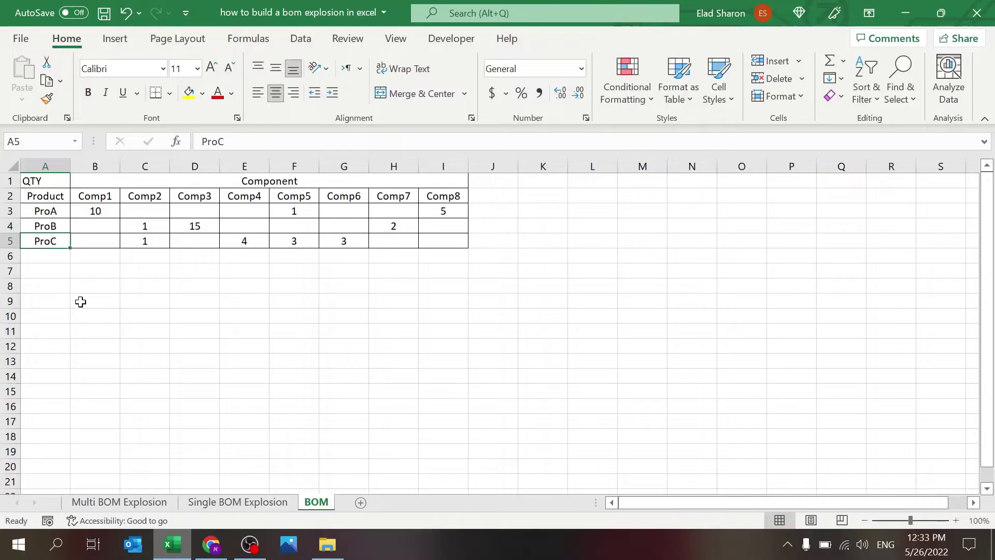
drag(95, 166, 693, 202)
click(650, 237)
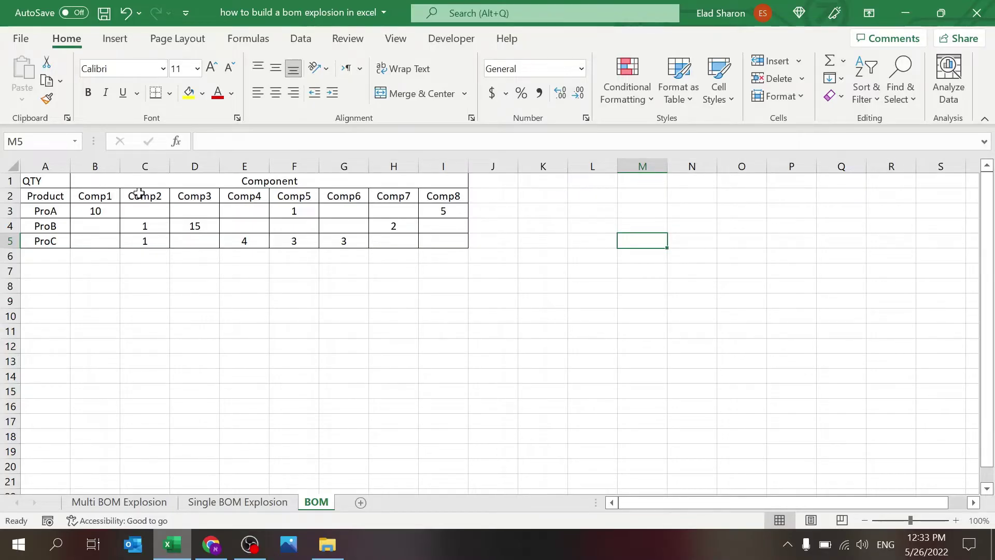
Step: Look over the Comp1, Comp2 and Comp3 component headers
click(110, 193)
click(153, 190)
click(201, 195)
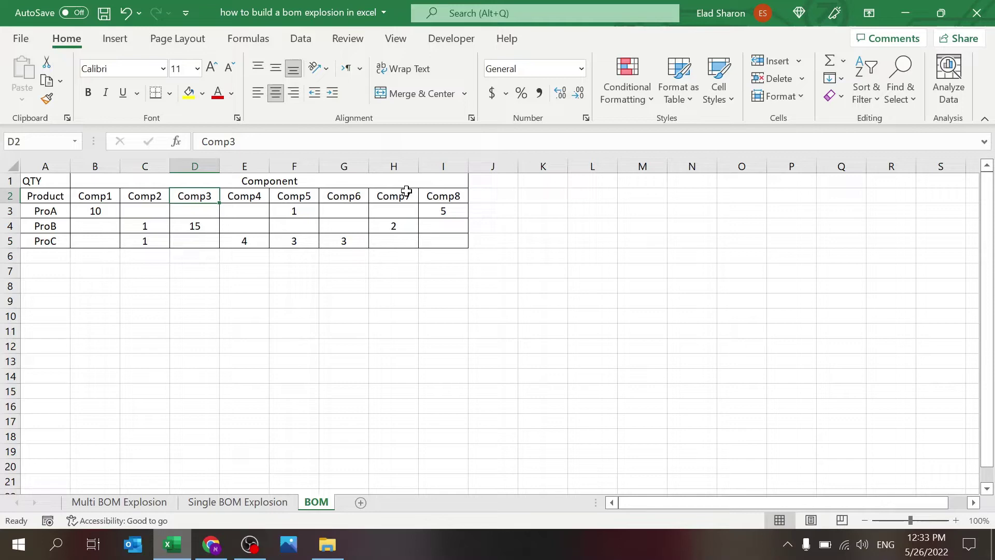
click(303, 333)
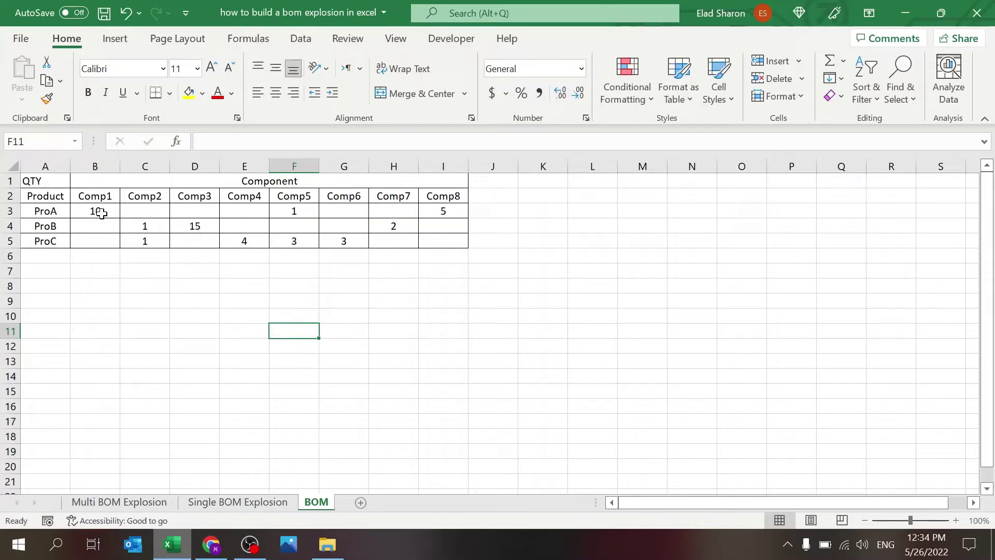
Step: Check ProA's quantities of Comp1 10, Comp5 1 and Comp8 5, then move to Single BOM Explosion
click(45, 208)
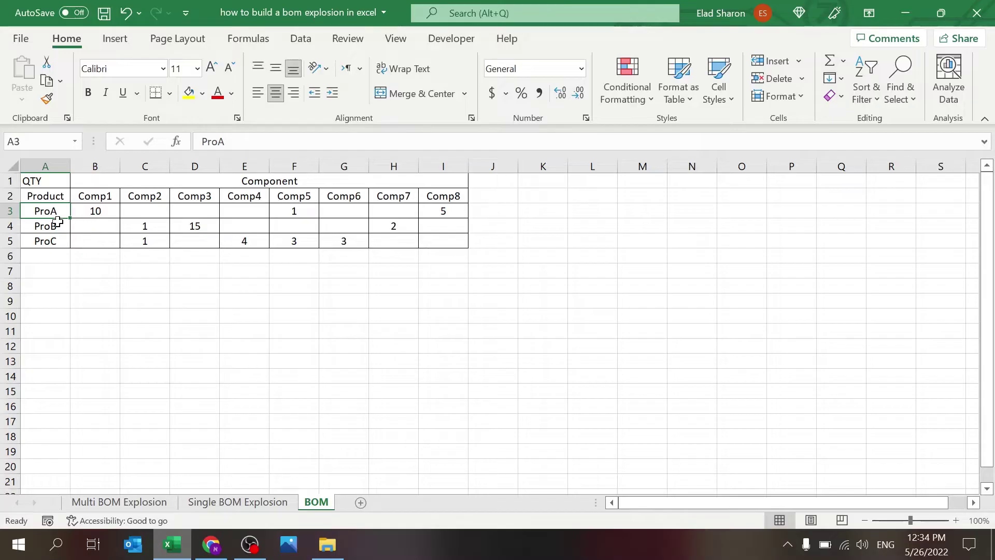
click(101, 210)
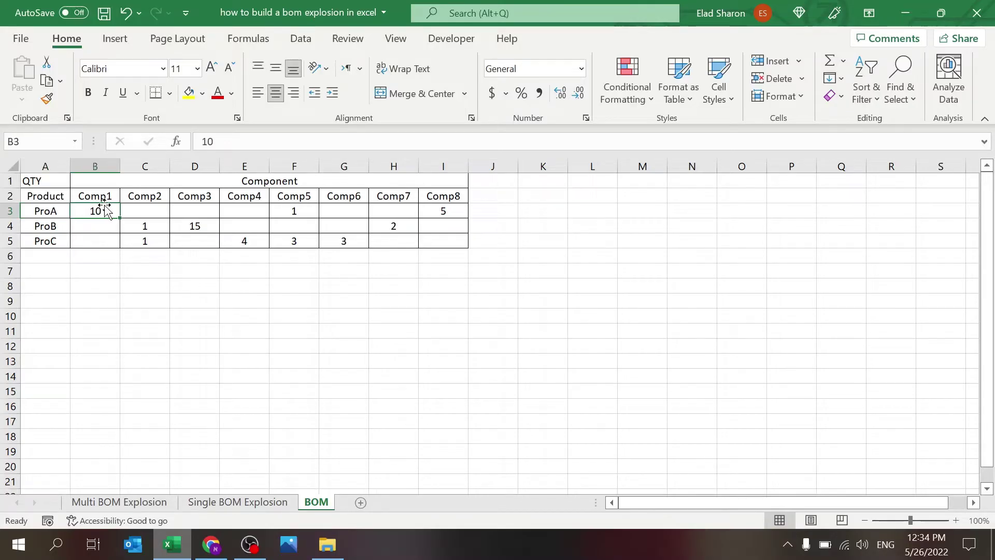
click(279, 209)
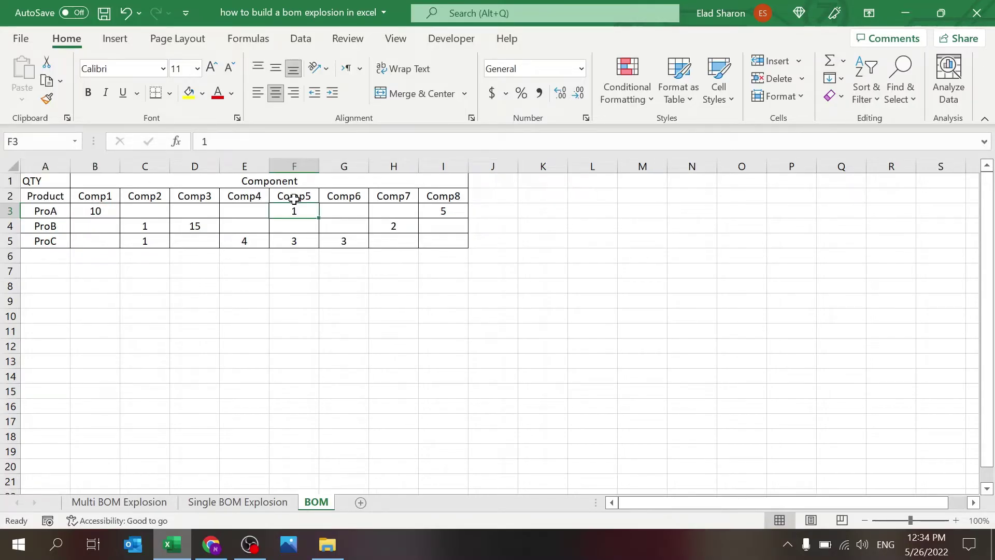
click(453, 210)
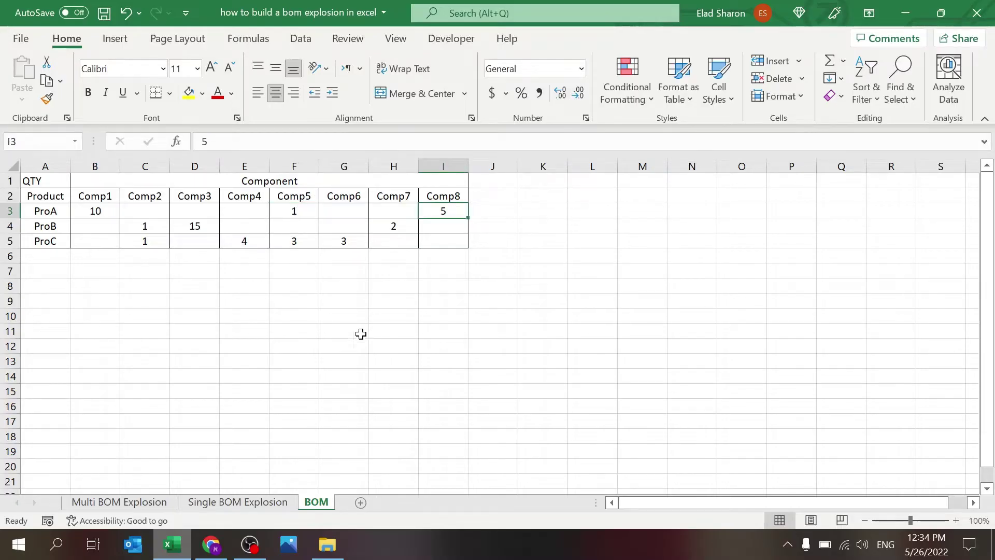
click(215, 293)
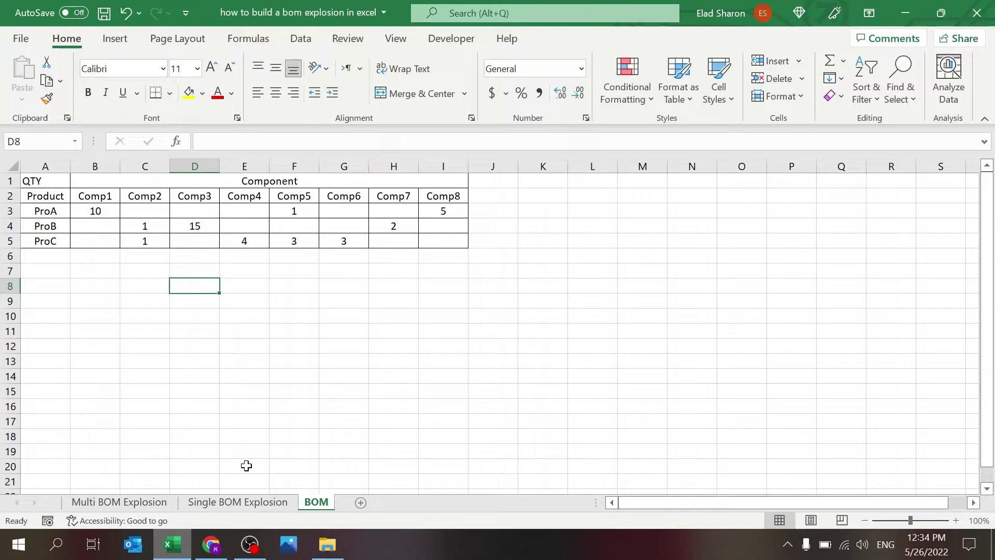
click(260, 504)
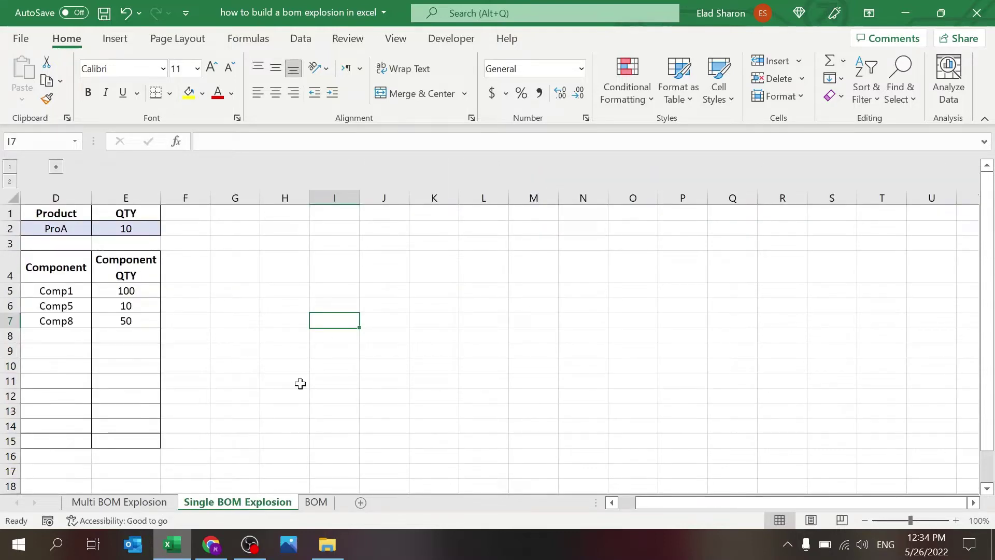
Step: Pick ProB in D2, clear the E2 quantity, then switch D2 to ProC
click(75, 227)
click(98, 229)
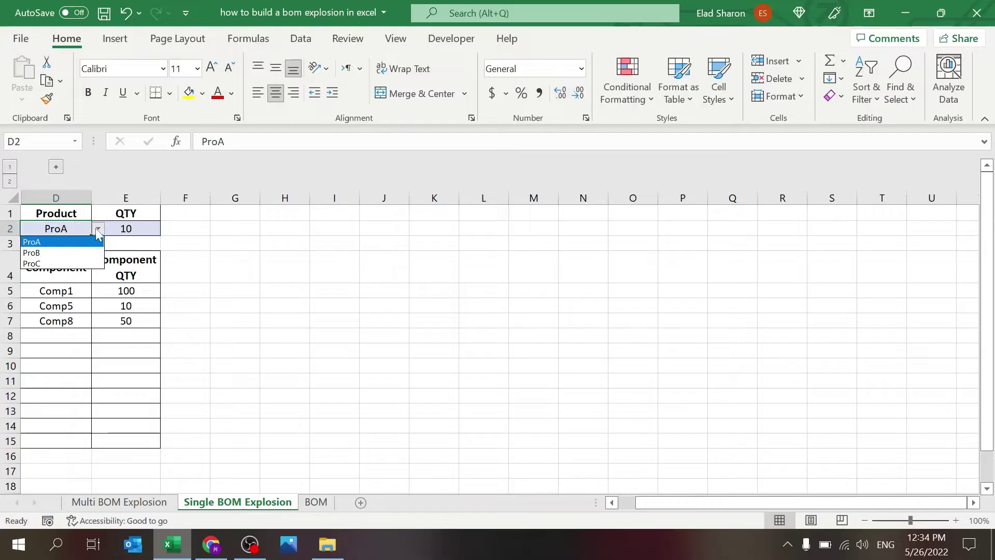
click(79, 253)
click(129, 228)
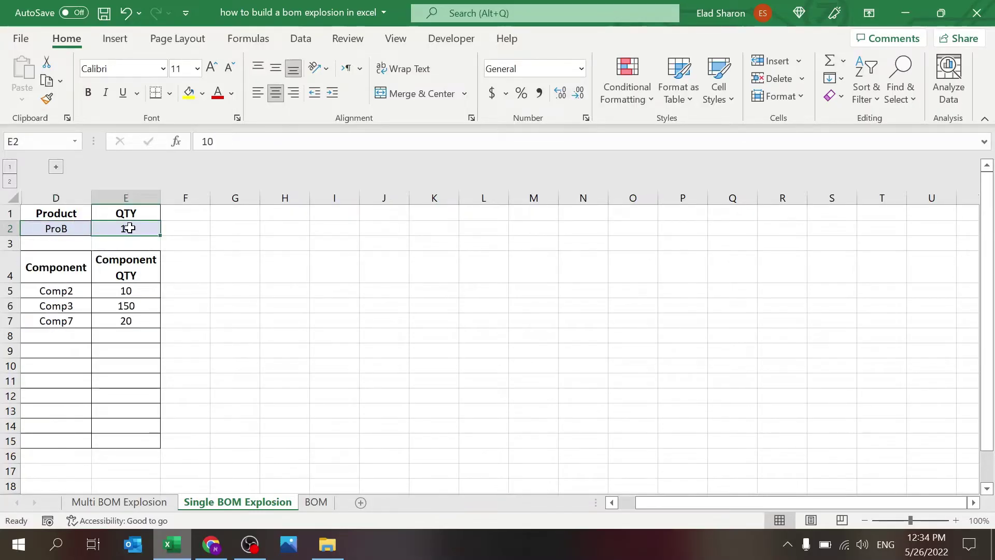
key(Delete)
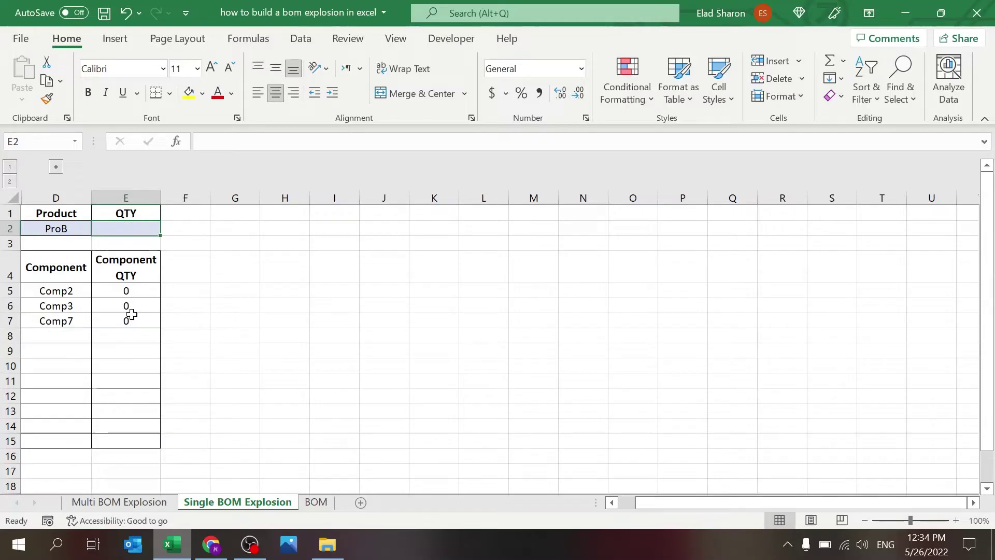
click(78, 228)
click(98, 228)
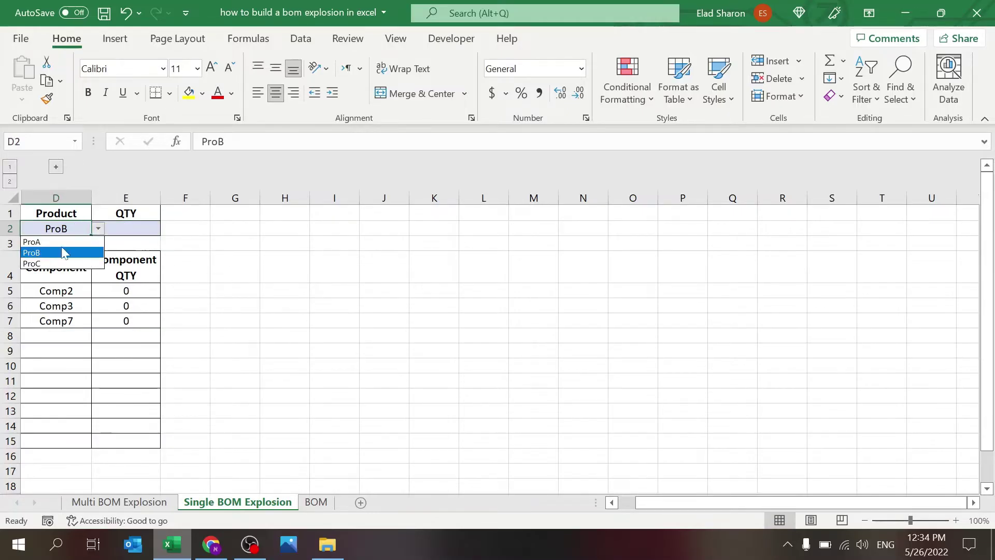
click(53, 264)
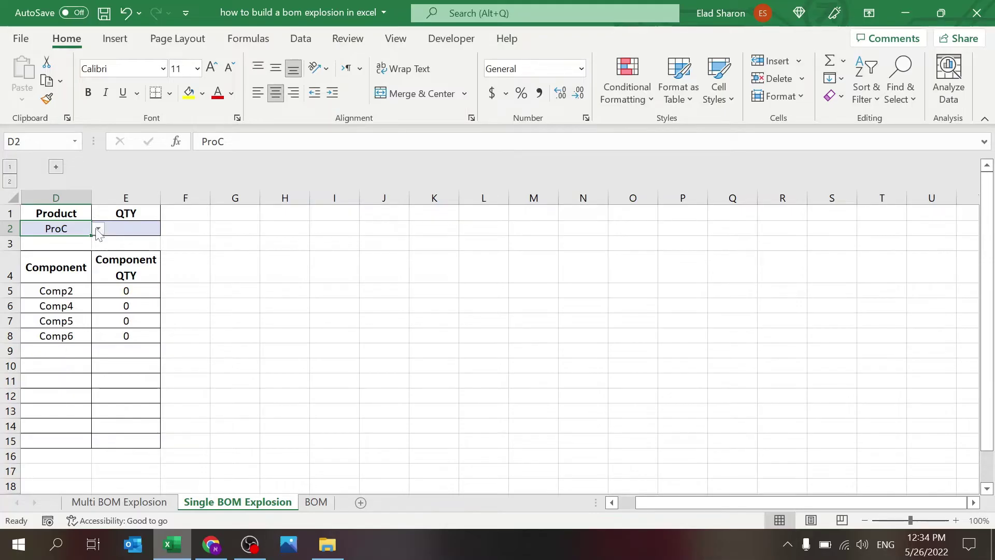
Step: Check ProC's Comp2, Comp4, Comp5 and Comp6 quantities in the BOM matrix
click(316, 502)
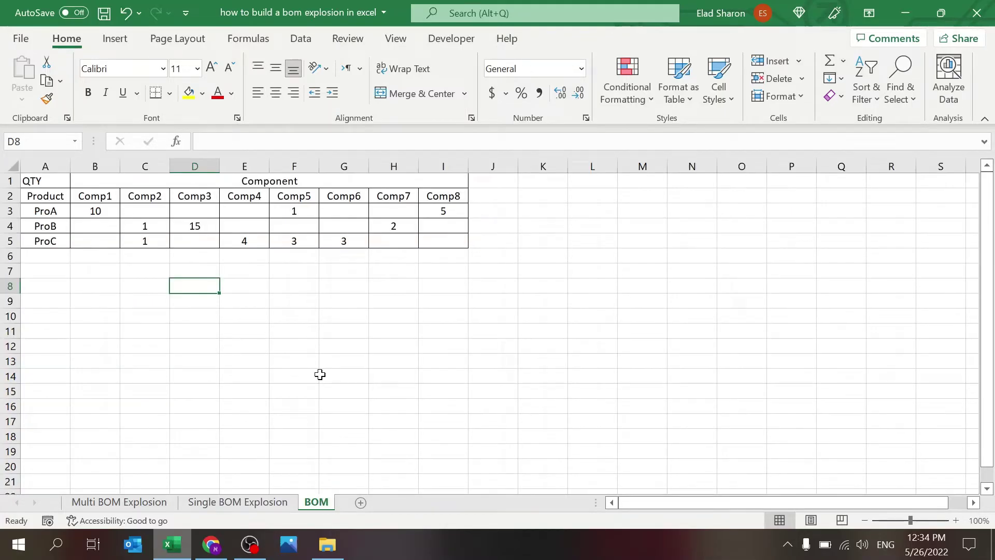
click(252, 502)
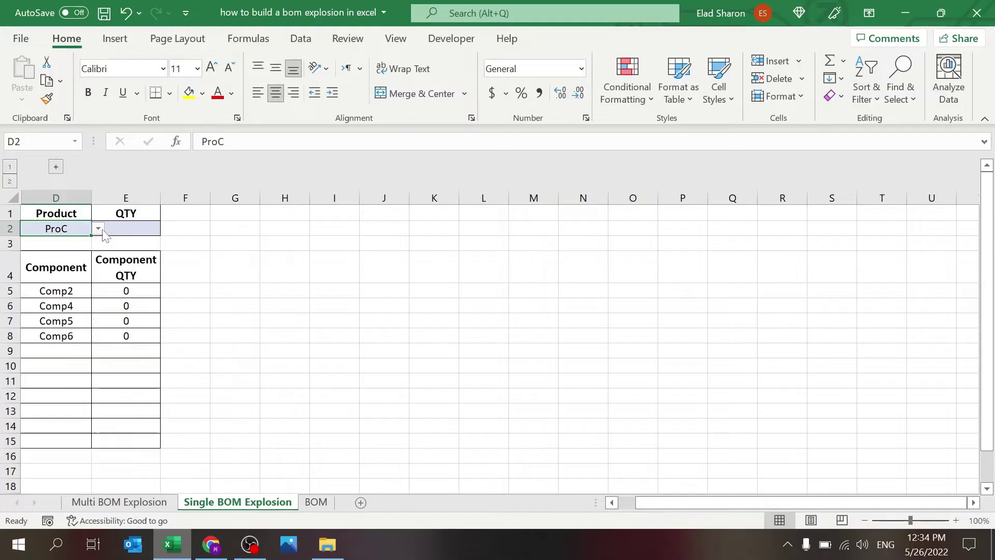
click(316, 501)
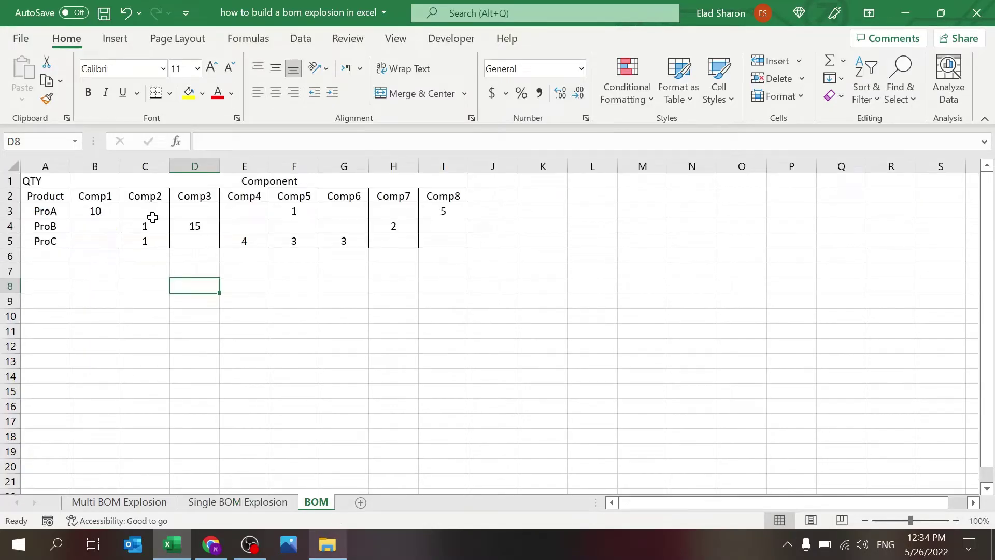
click(151, 238)
click(244, 238)
click(290, 240)
click(339, 241)
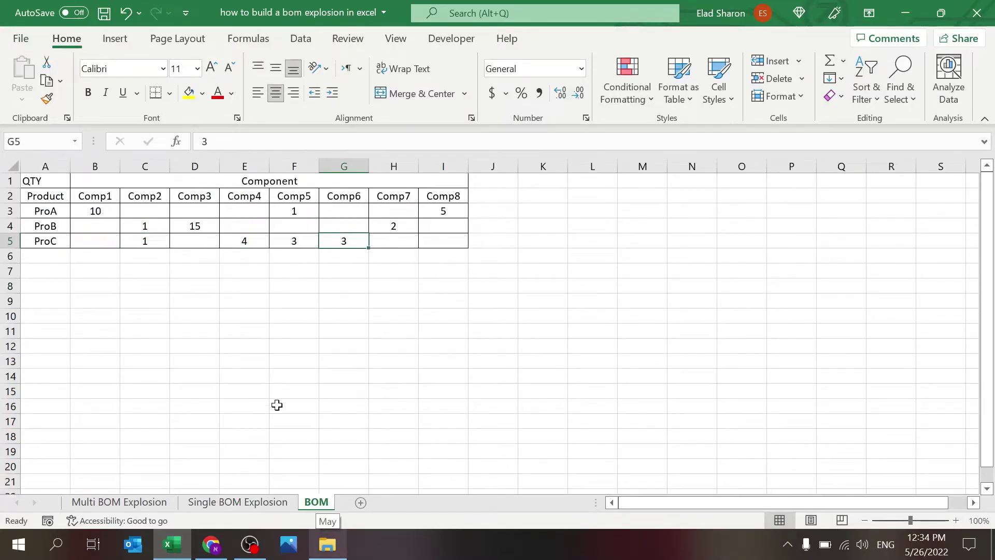
click(237, 501)
Step: Set ProC's quantity in E2 to 1, then change it to 10
click(150, 229)
double_click(126, 229)
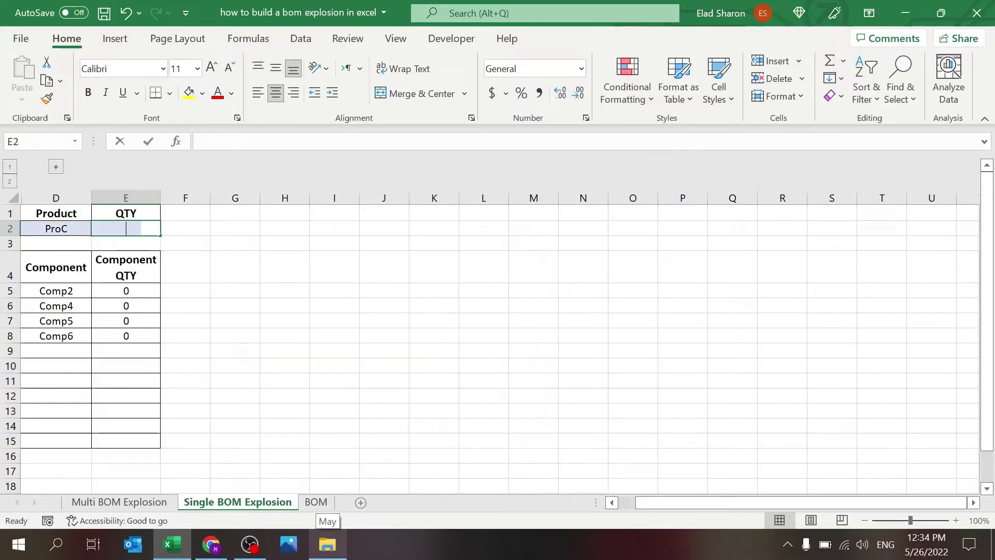
text(1)
key(Return)
click(150, 229)
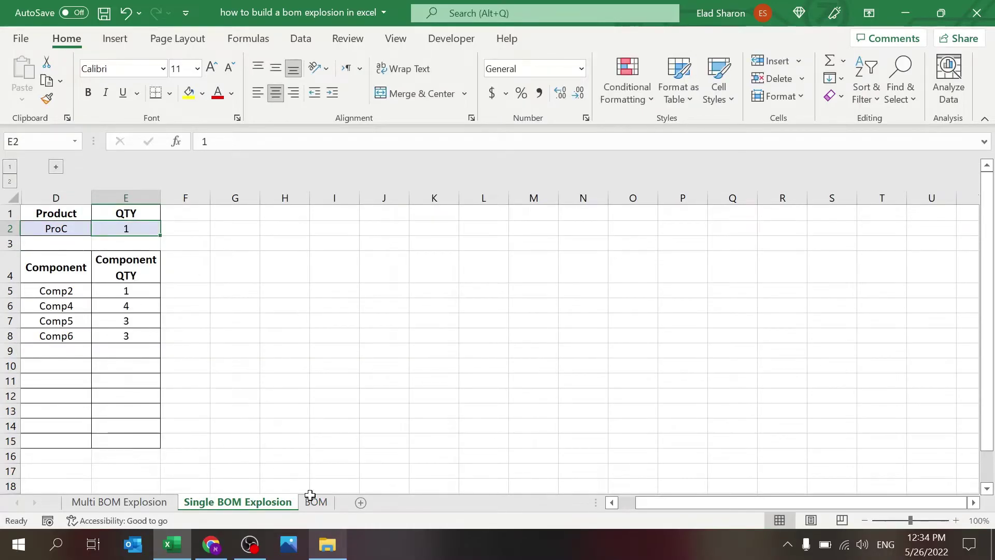
click(314, 501)
click(238, 501)
double_click(133, 223)
text(0)
key(Return)
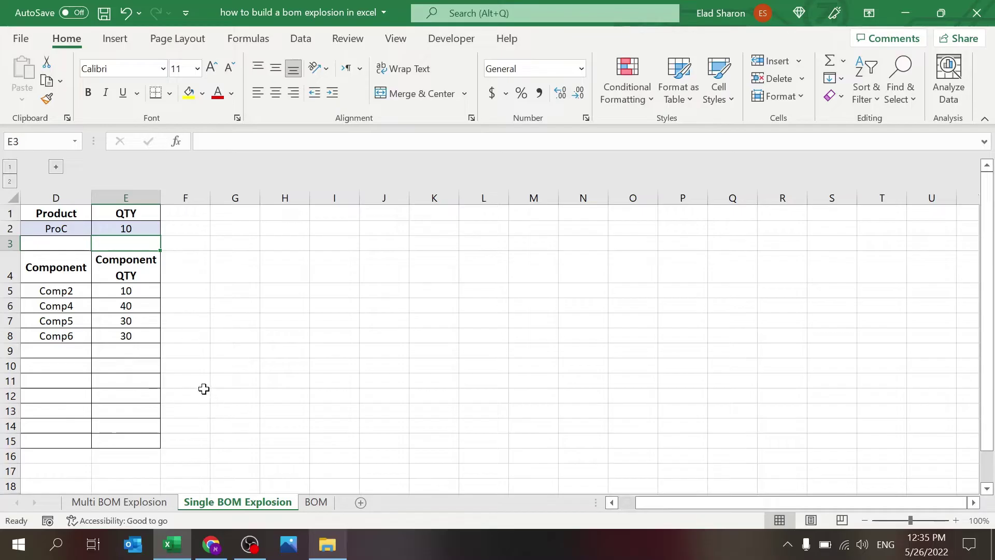
click(57, 167)
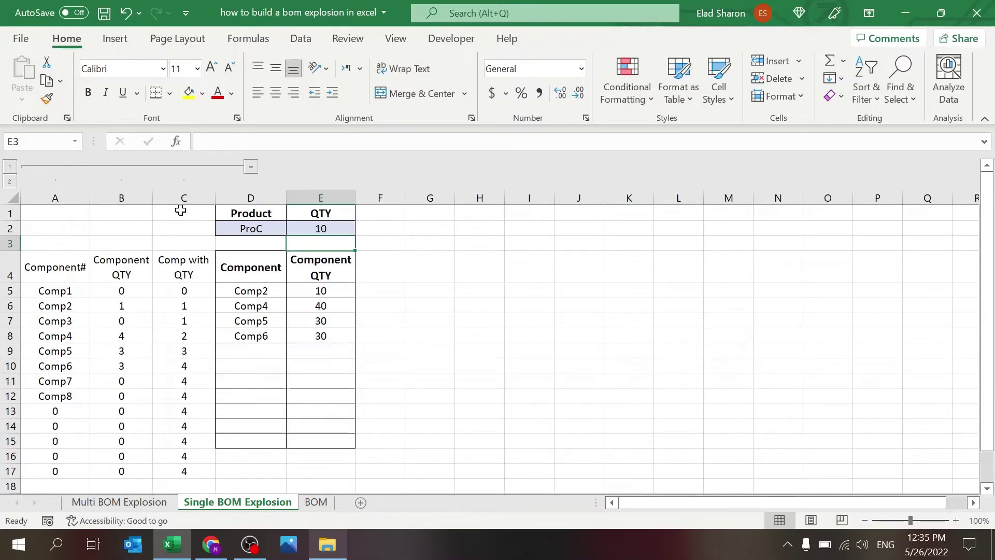
click(68, 288)
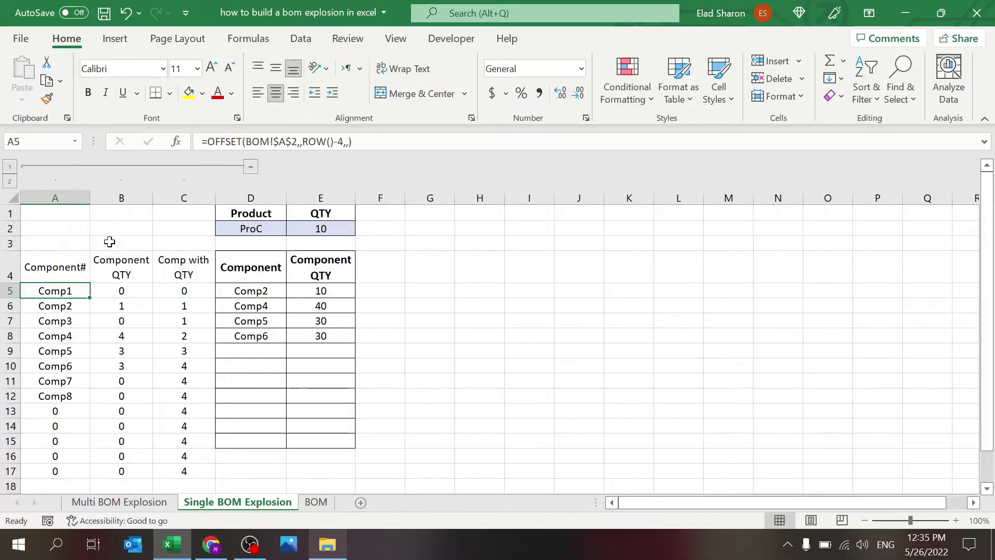
click(317, 502)
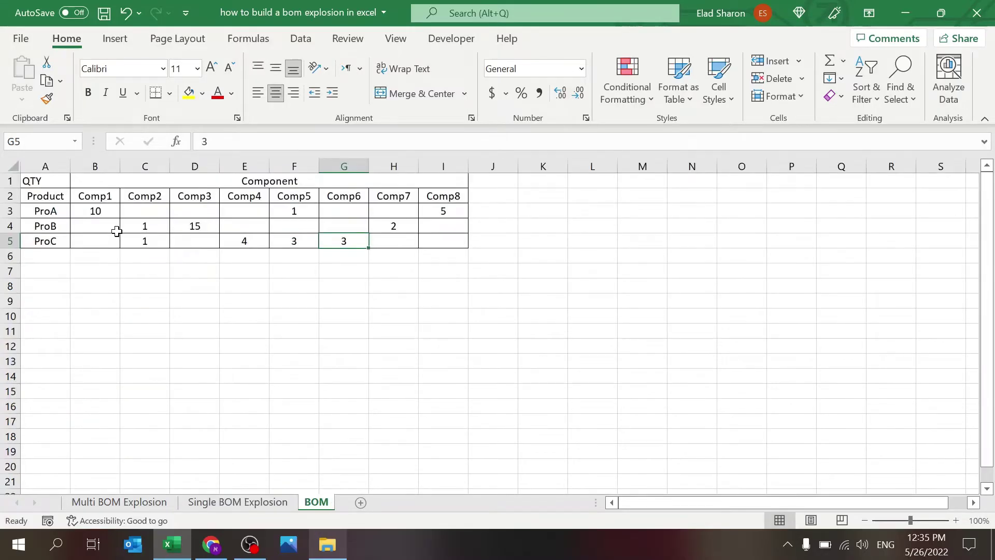
click(52, 196)
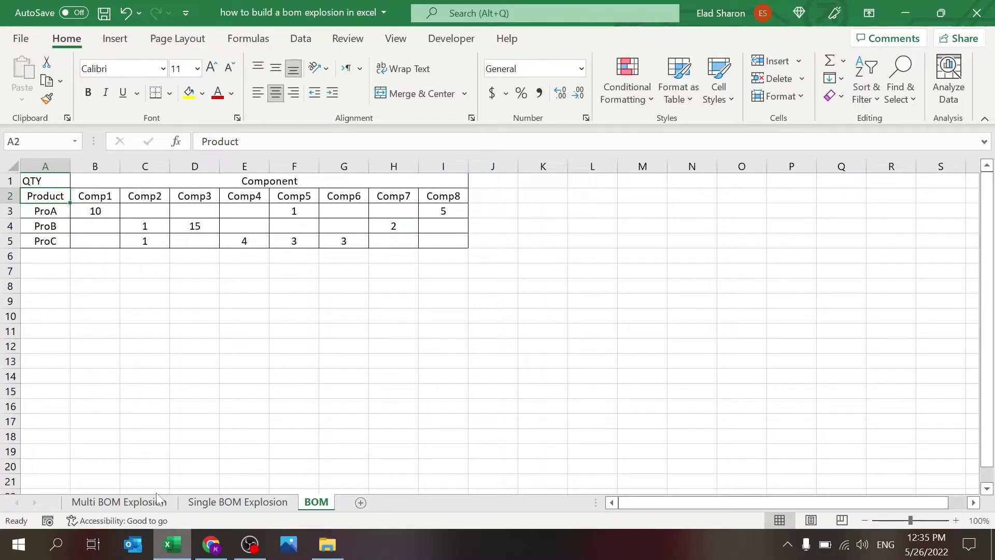
click(238, 502)
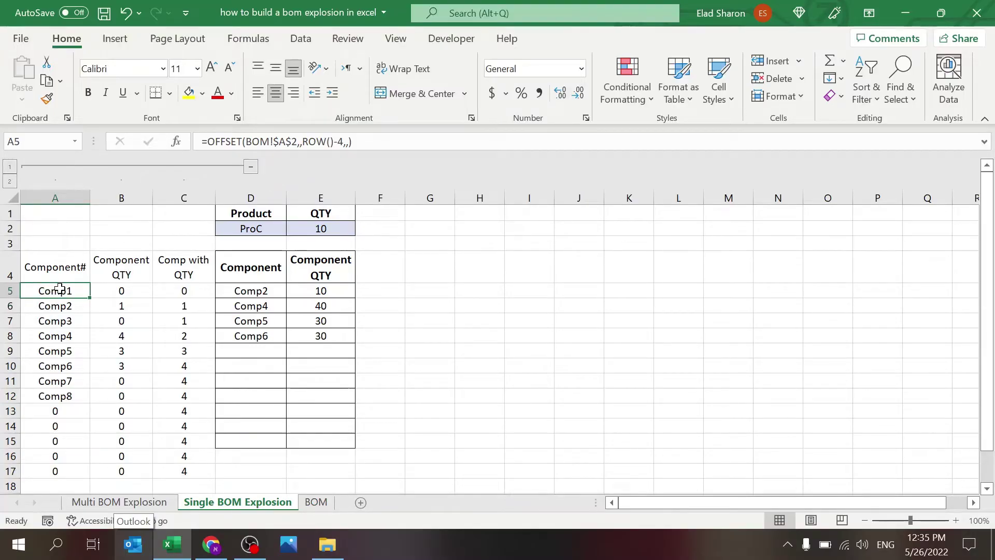
click(74, 458)
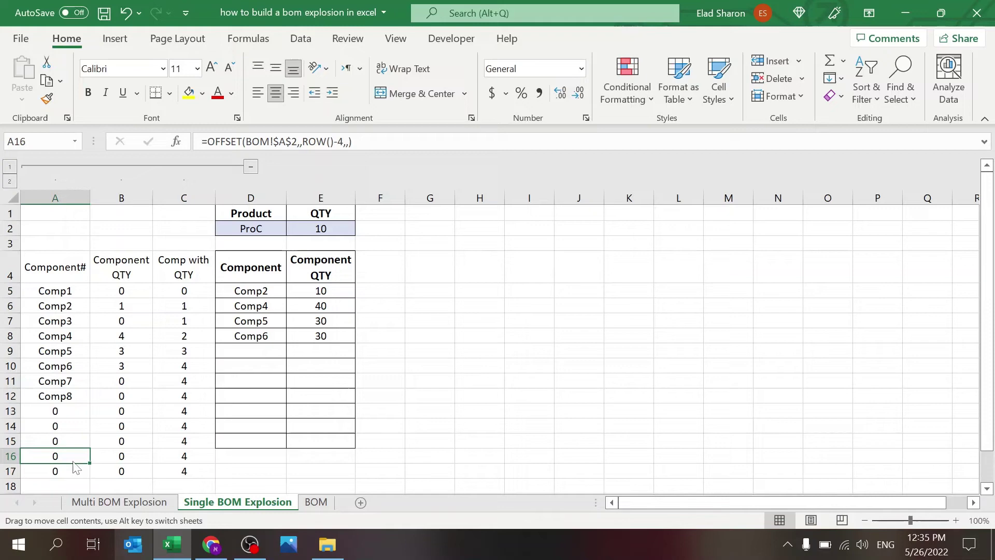
drag(68, 470, 78, 291)
click(78, 351)
click(316, 501)
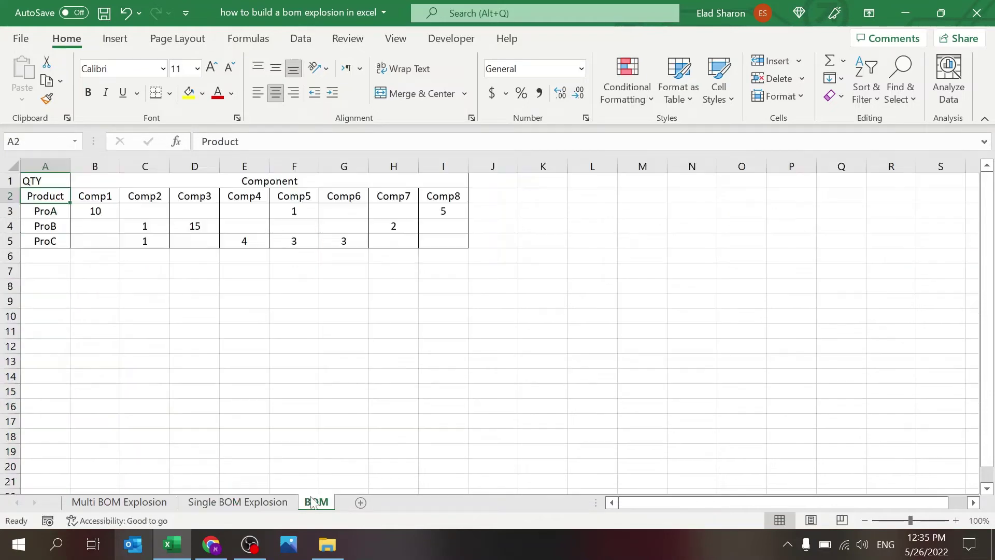
click(251, 506)
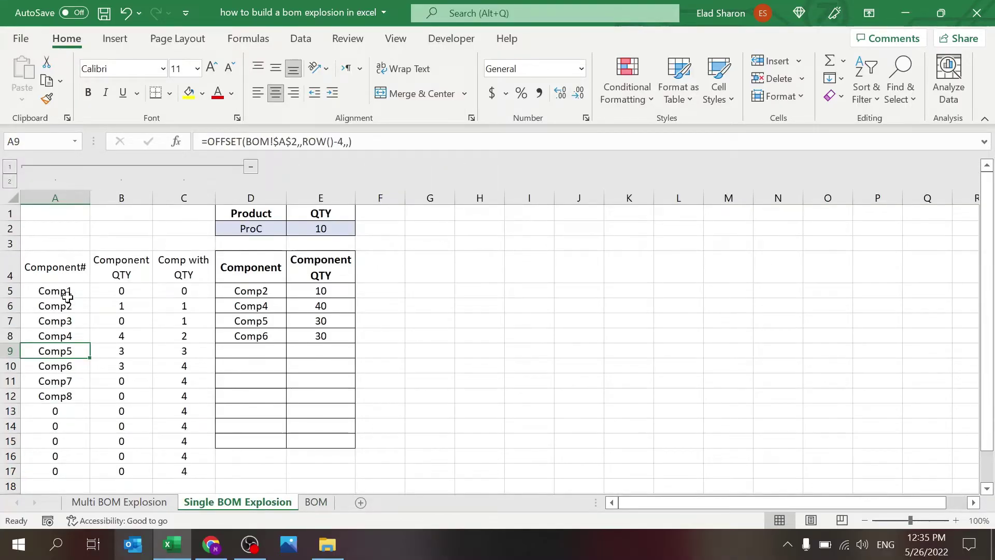
Step: Inspect Comp1's INDEX/MATCH quantity formula in B5 unchanged, then return to the BOM sheet
click(120, 291)
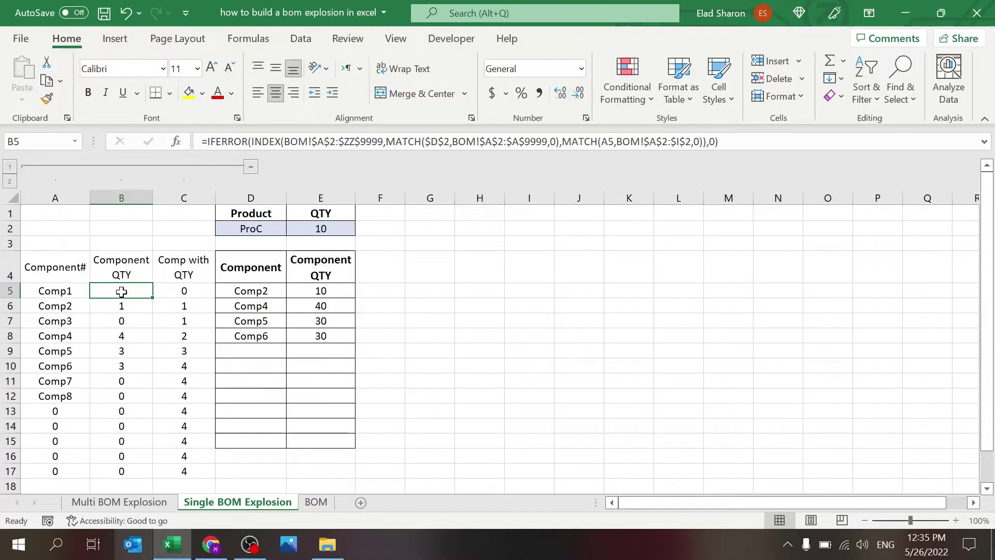
click(722, 140)
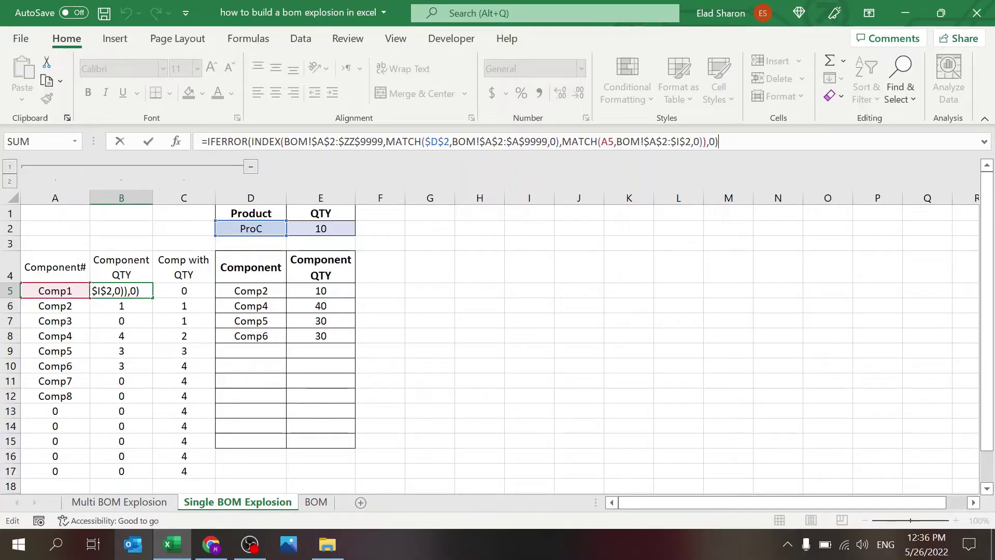
click(615, 142)
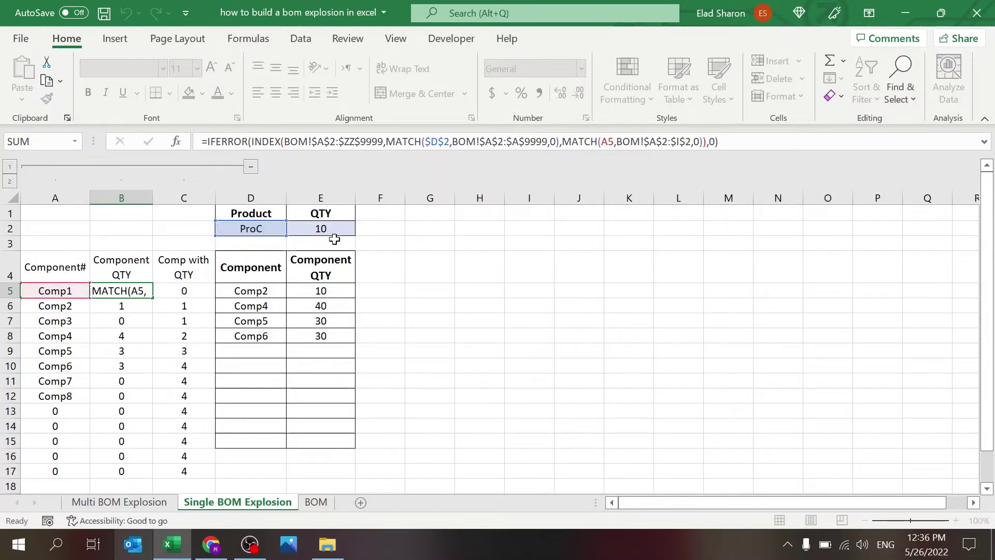
key(ctrl+Return)
click(314, 501)
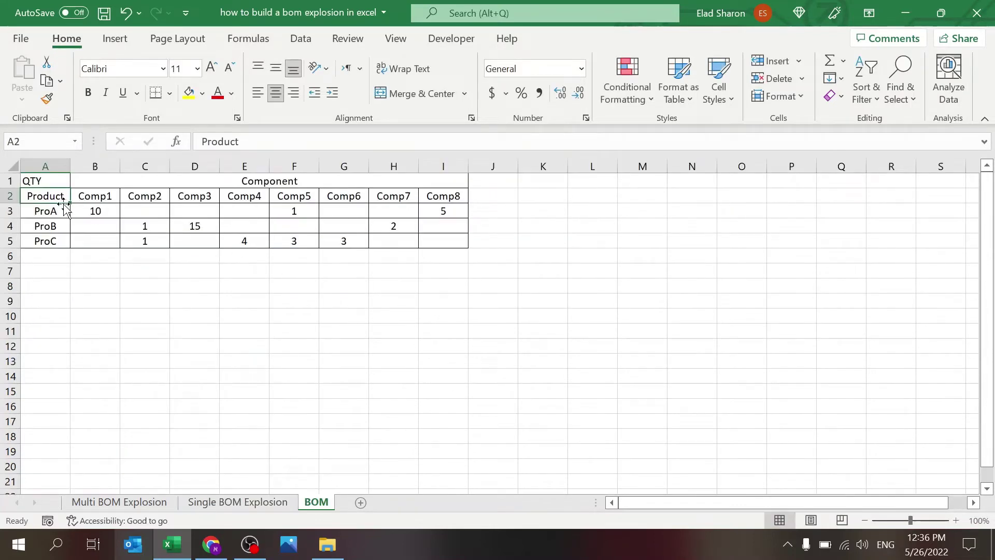
Step: Review the BOM product column and component header row, then B6's formula
click(45, 165)
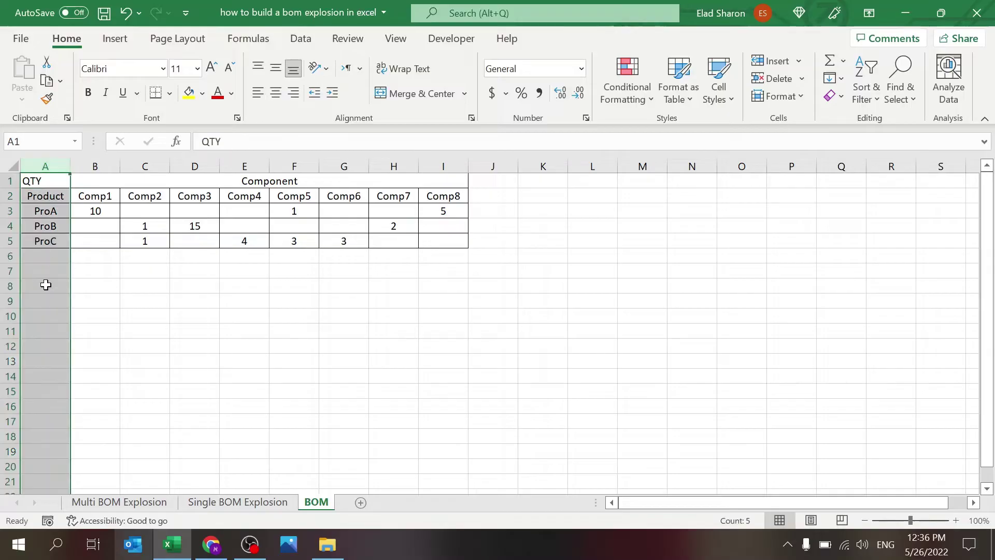
click(8, 195)
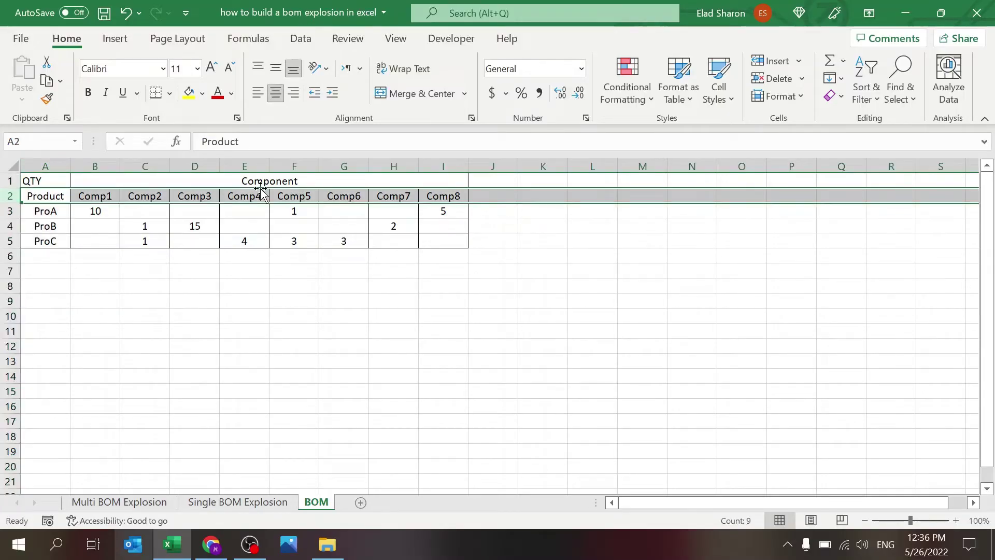
click(214, 502)
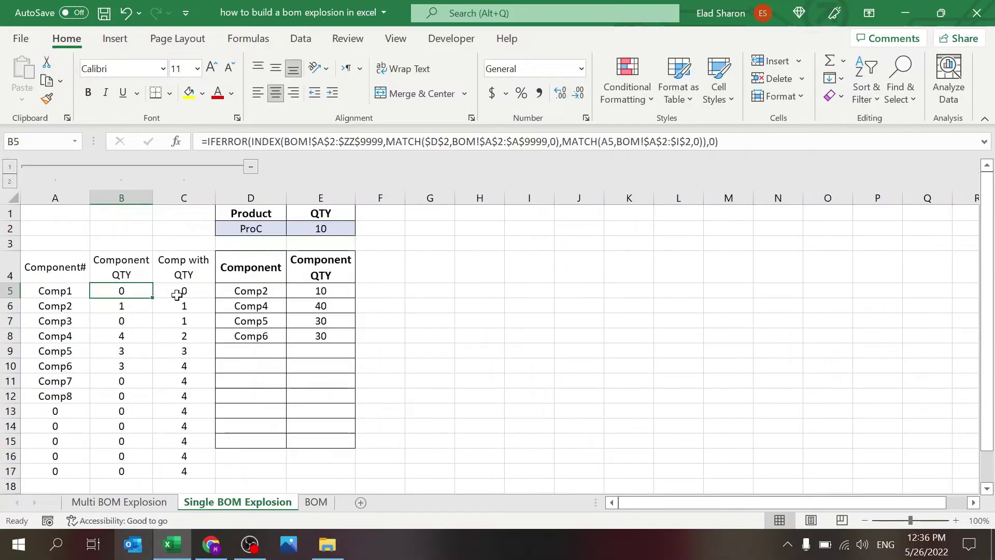
click(130, 306)
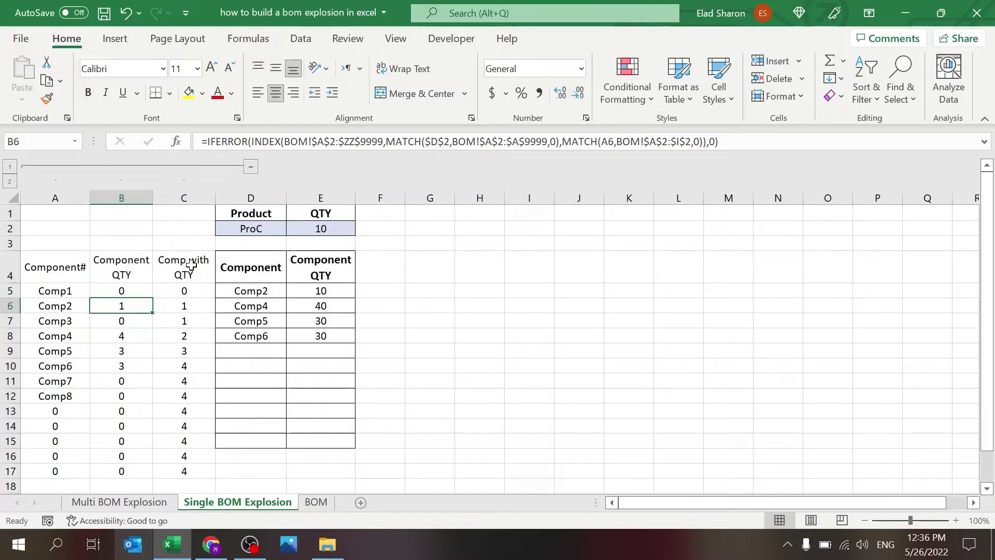
Step: Change ProC's Comp2 quantity in BOM cell C5 to 5
click(314, 502)
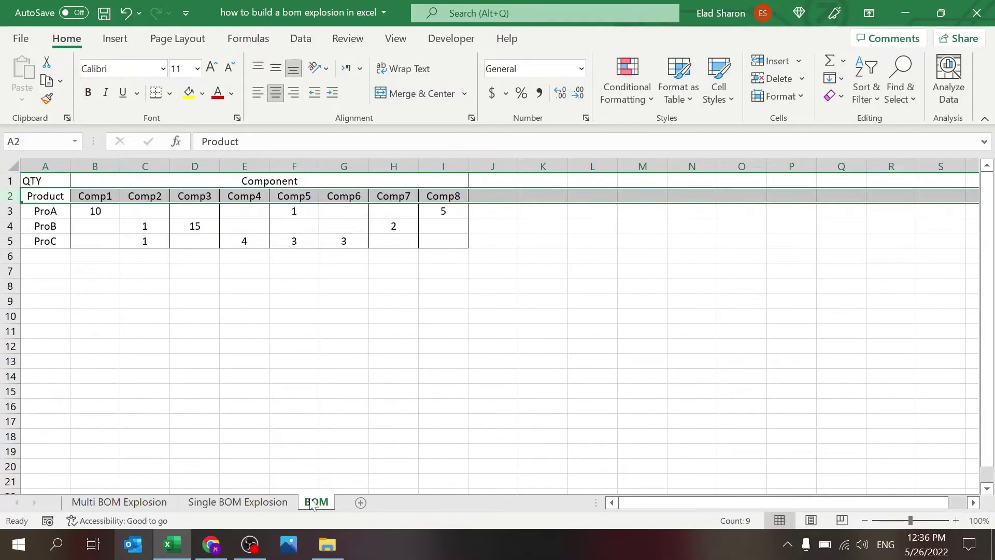
click(65, 242)
click(146, 239)
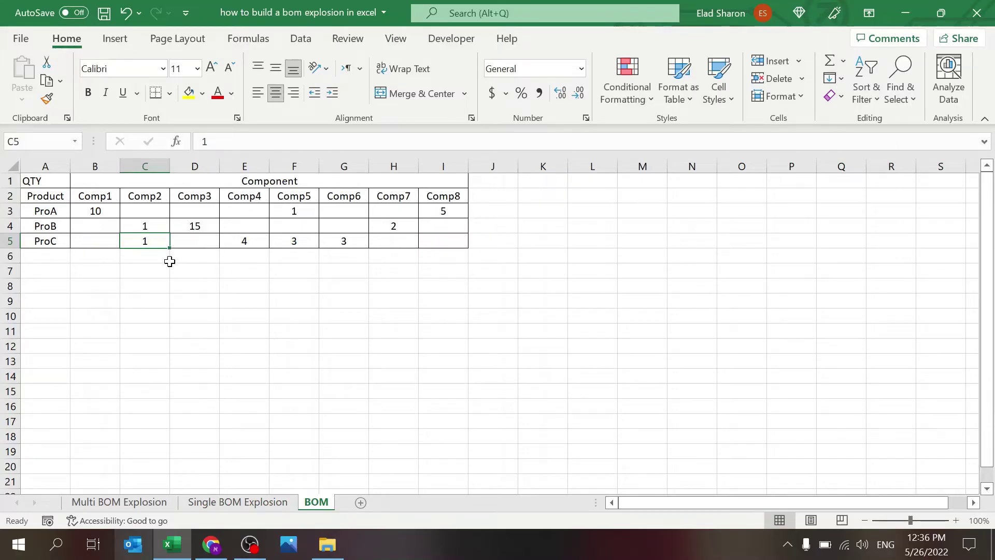
text(5)
key(Return)
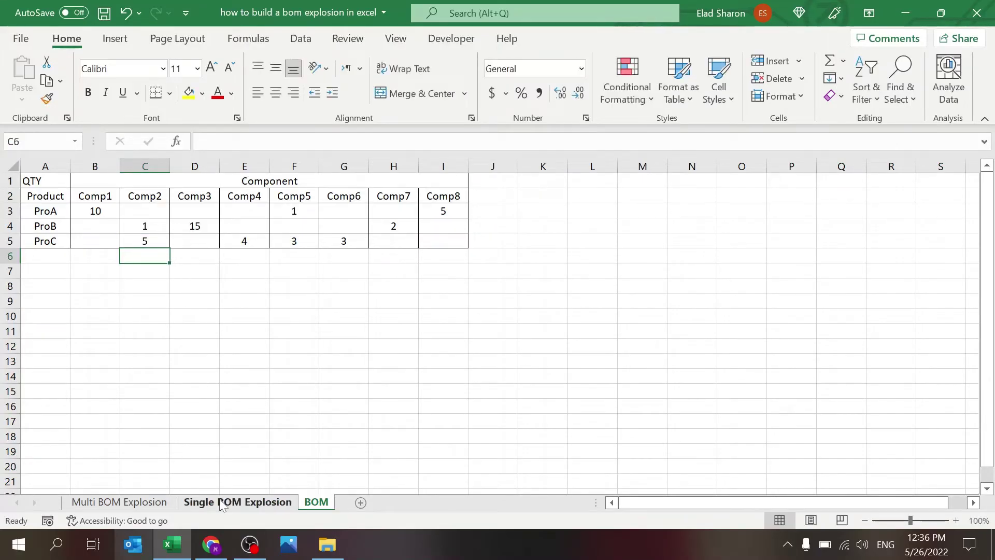
Step: Refresh the explosion by picking ProB then ProC in D2, showing Comp2 50
click(237, 502)
click(257, 233)
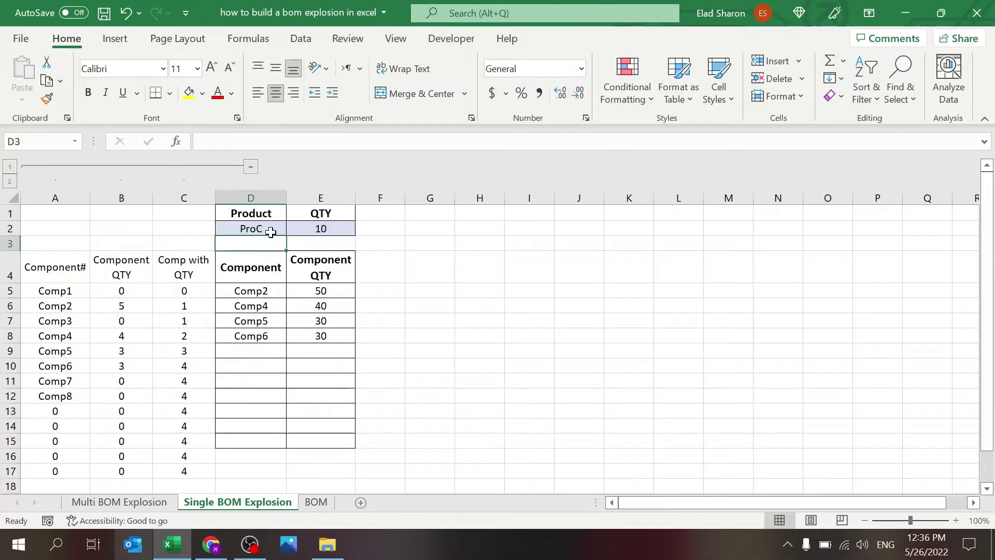
click(293, 229)
click(250, 253)
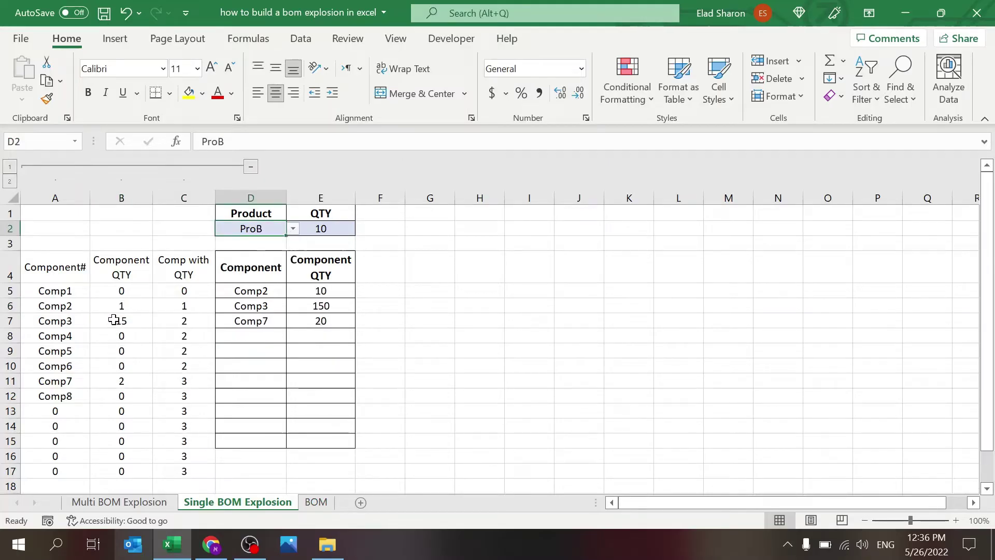
click(292, 228)
click(244, 264)
click(122, 289)
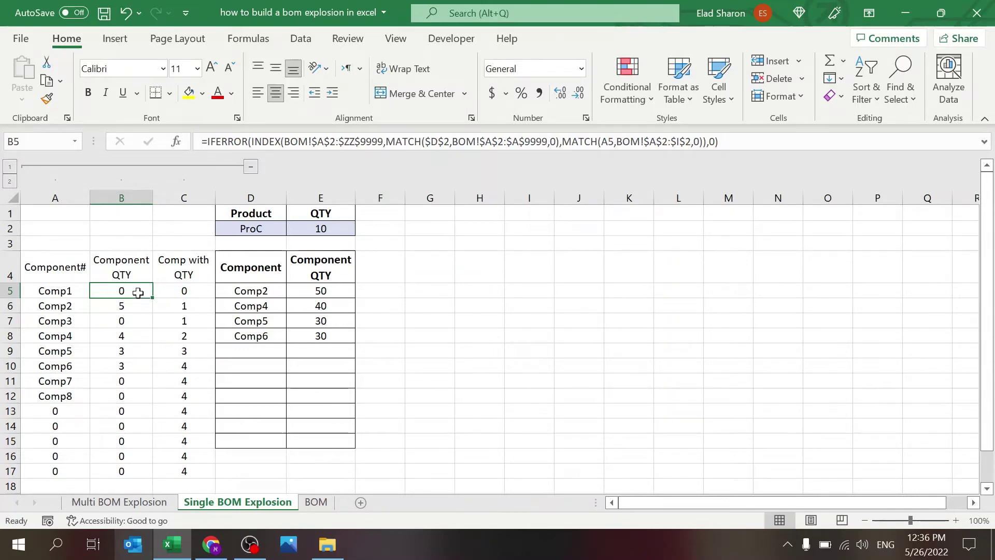
click(183, 290)
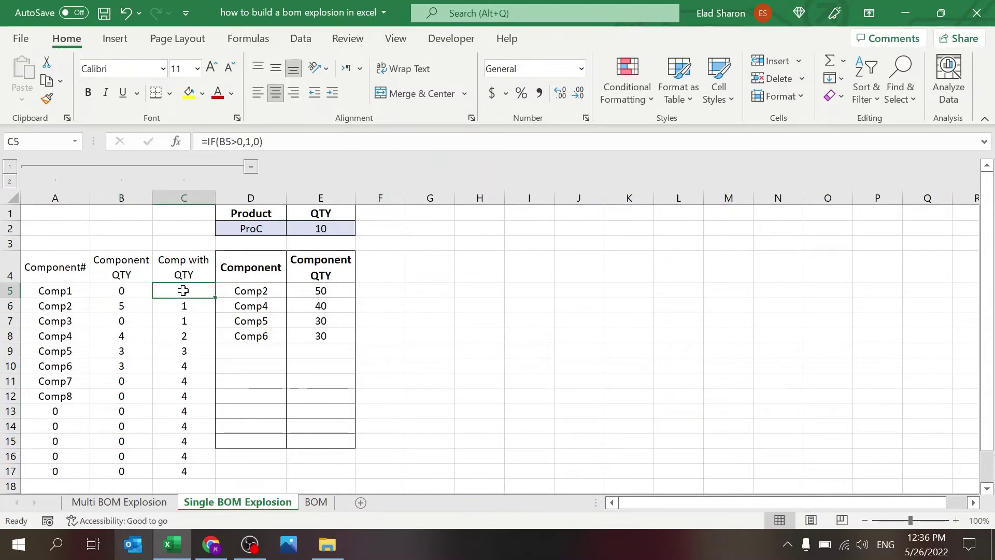
click(184, 348)
click(189, 291)
click(291, 154)
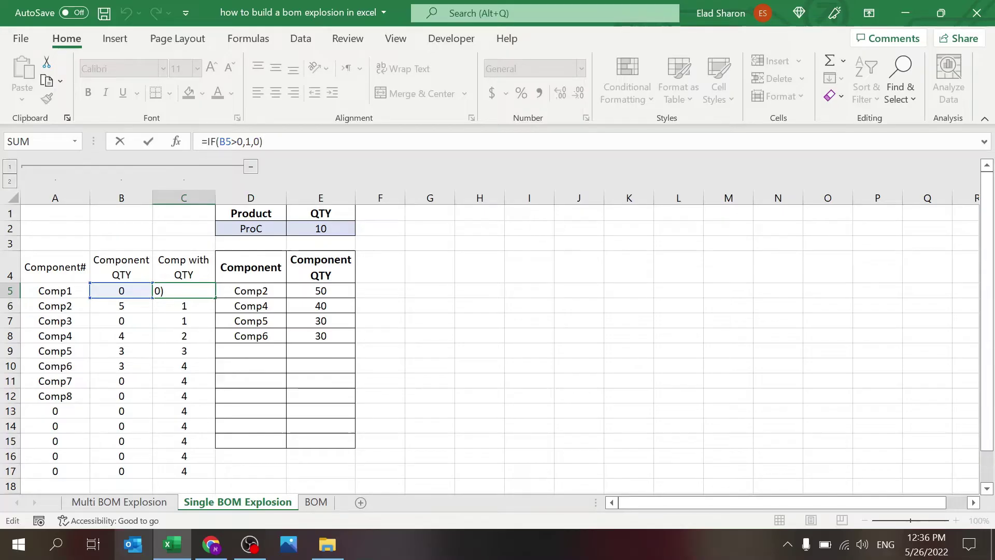
key(Escape)
key(Down)
key(Down)
key(Down)
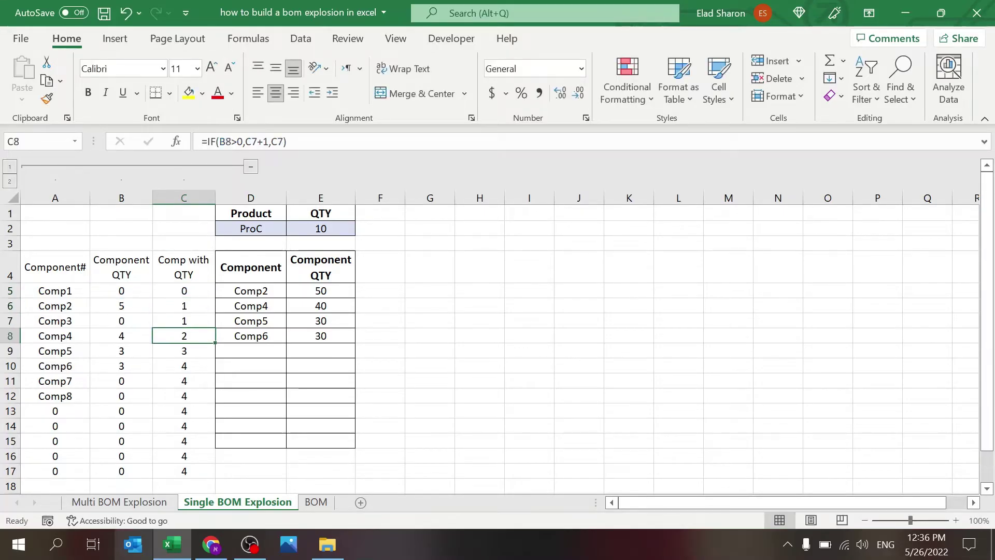
key(Down)
key(Down)
key(Down)
key(Up)
key(Up)
key(Up)
key(Up)
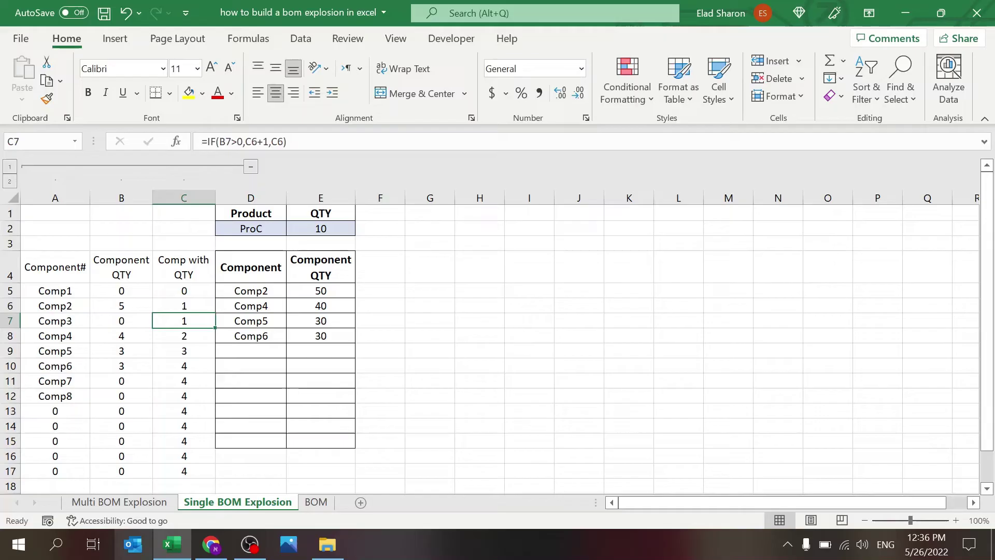
key(Up)
key(Up)
key(Down)
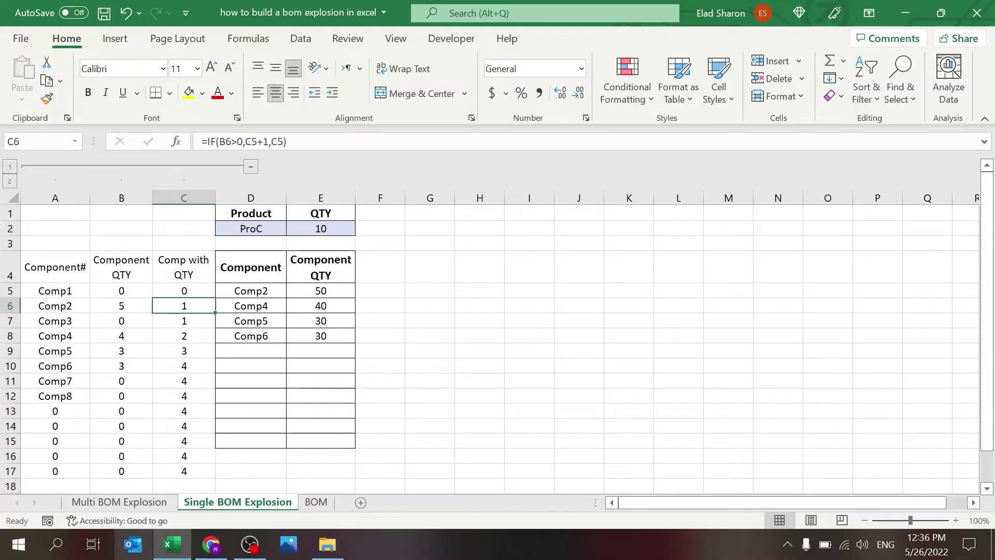
key(Down)
key(Down)
key(Down)
key(Down)
key(Down)
key(Down)
key(Down)
key(Down)
key(Down)
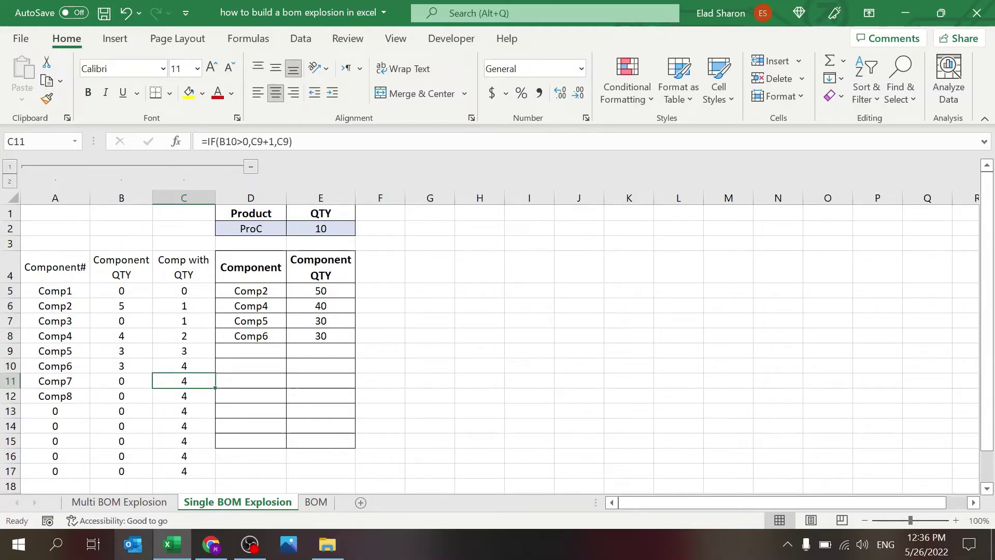
key(Down)
key(Down)
key(Down)
key(Up)
key(Up)
key(Up)
key(Up)
key(Up)
key(Up)
key(Up)
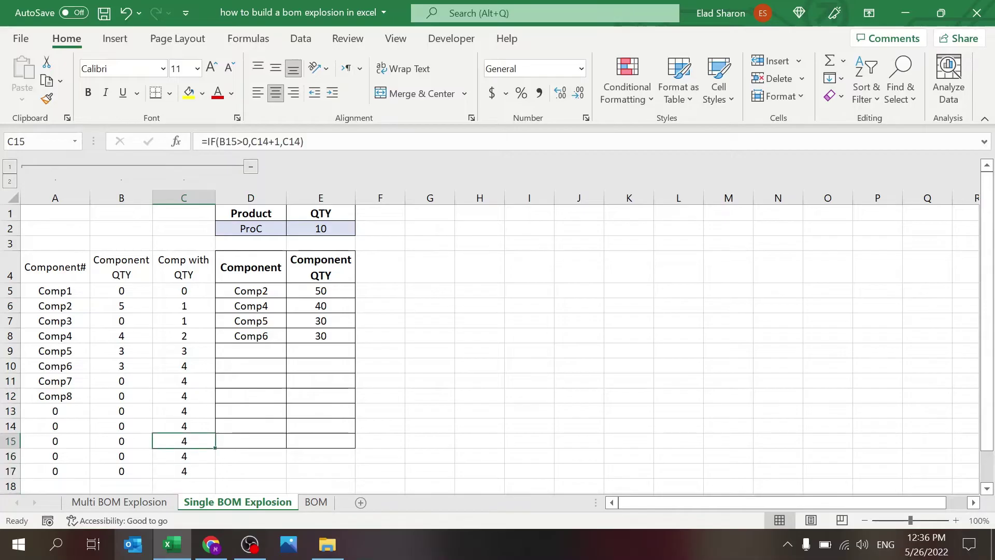
click(190, 328)
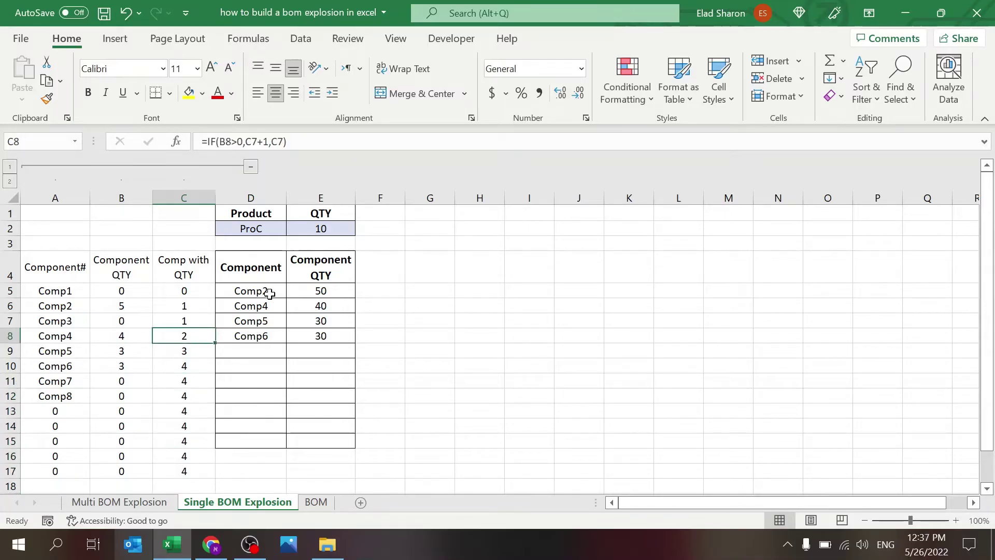
click(255, 296)
Step: Confirm D5's component lookup formula and inspect the column C running count formulas
key(F2)
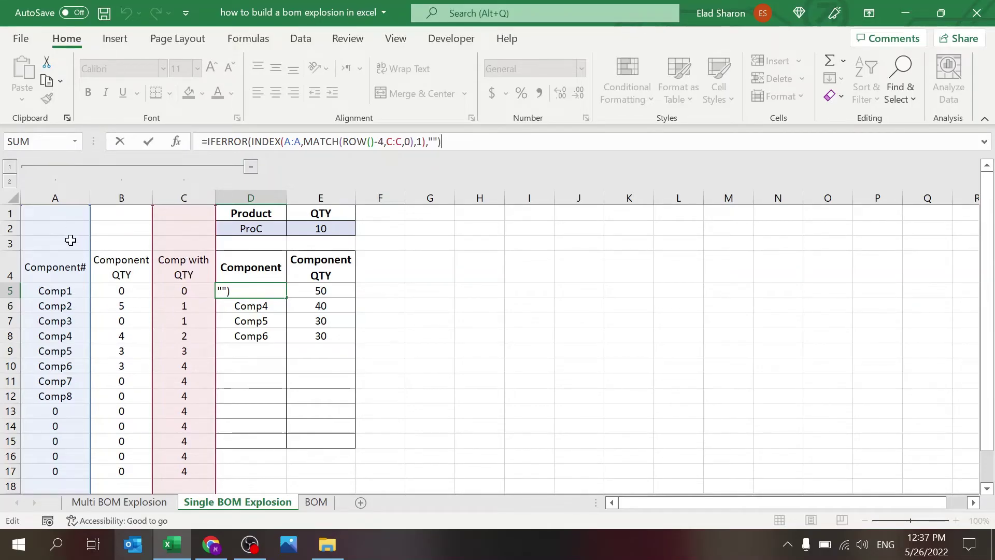
key(ctrl+Return)
click(187, 312)
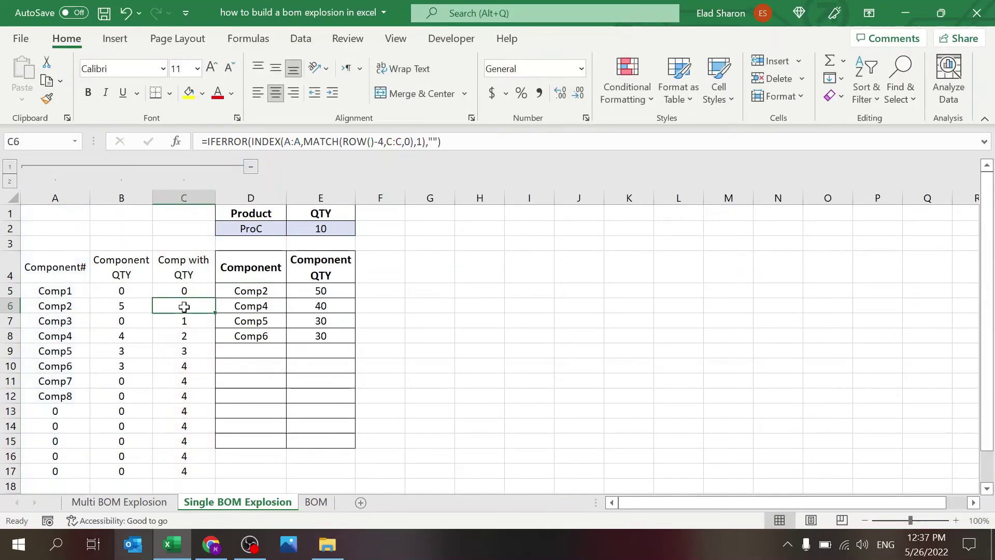
click(167, 336)
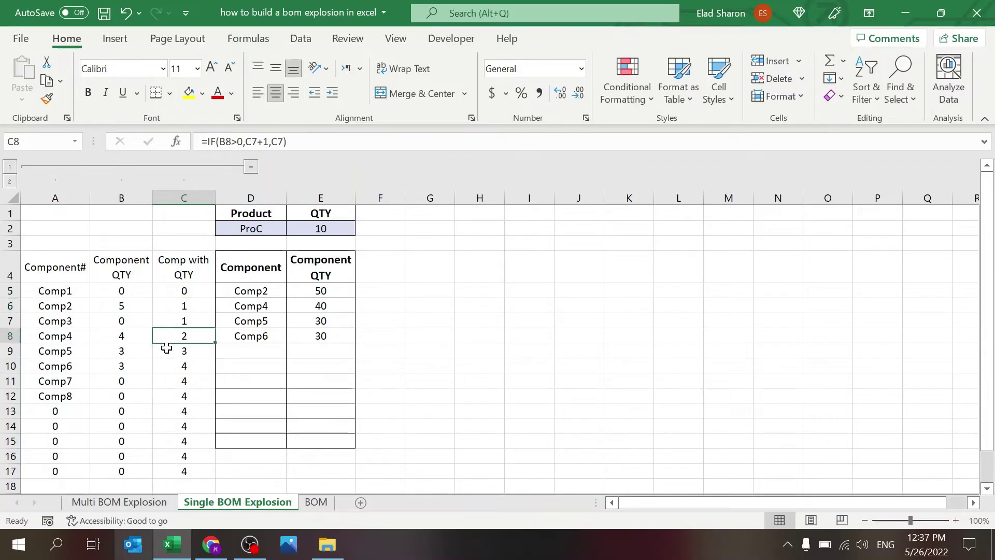
click(170, 366)
Step: Switch D2 to ProA and check the count and lookup formulas for Comp1, Comp5, Comp8
click(251, 228)
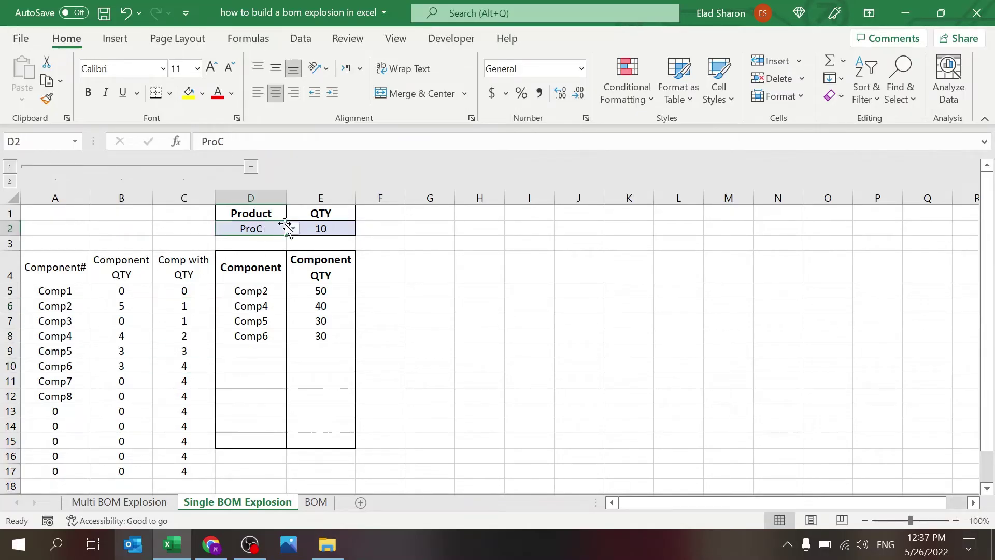
click(292, 228)
click(254, 239)
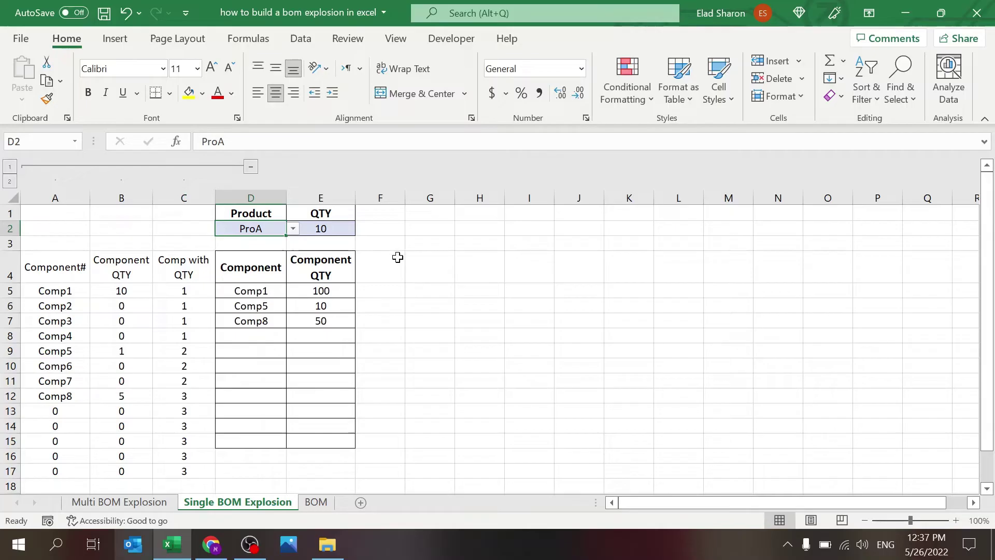
click(195, 288)
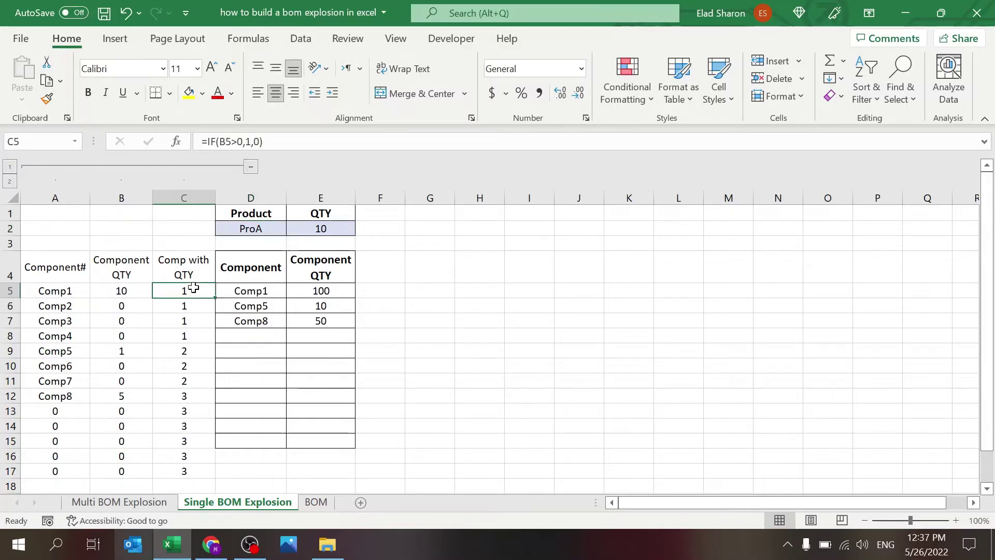
click(190, 348)
click(187, 392)
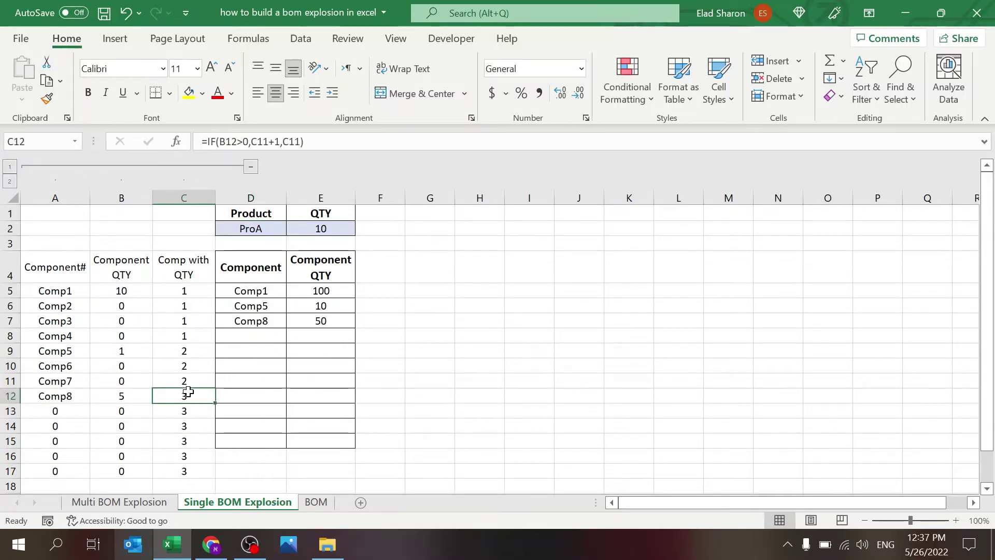
click(268, 321)
click(265, 334)
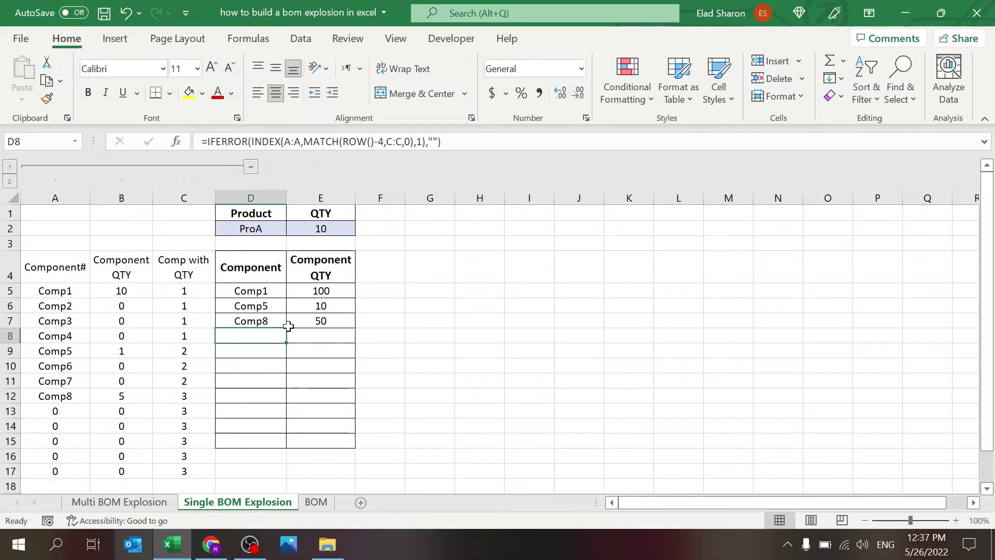
Step: Inspect the E5, A5 and D5 formulas, then collapse helper columns A–C
click(322, 290)
key(F2)
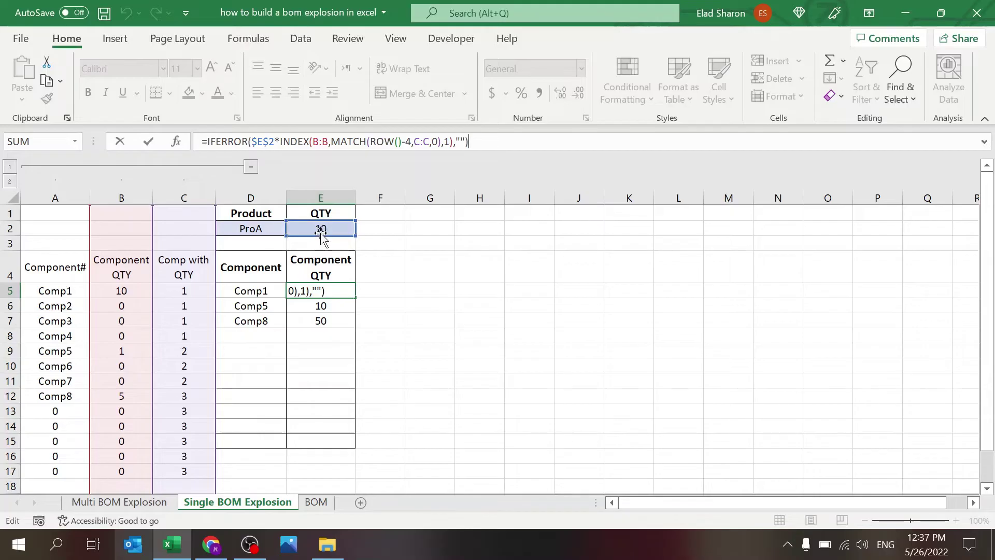
key(ctrl+Return)
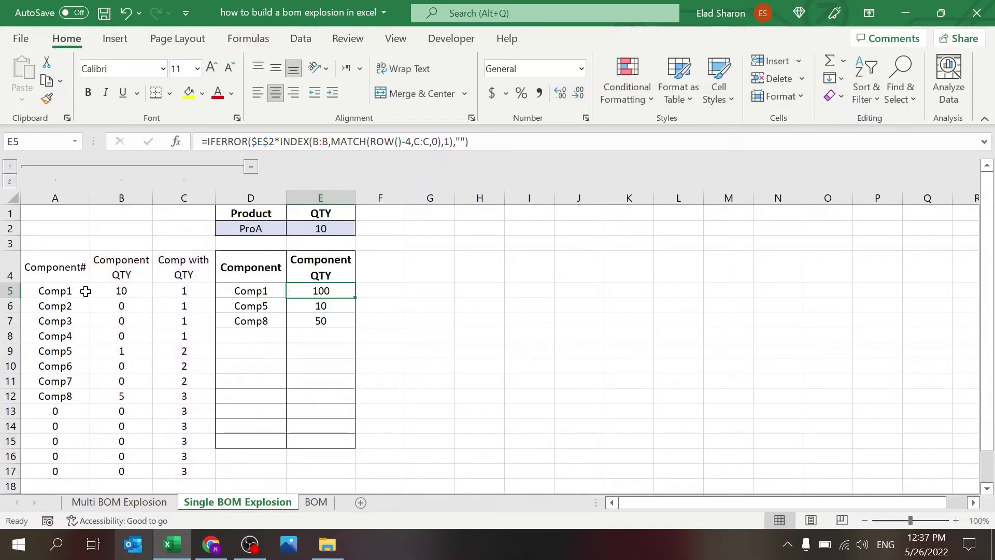
click(83, 291)
key(Right)
key(Right)
key(Right)
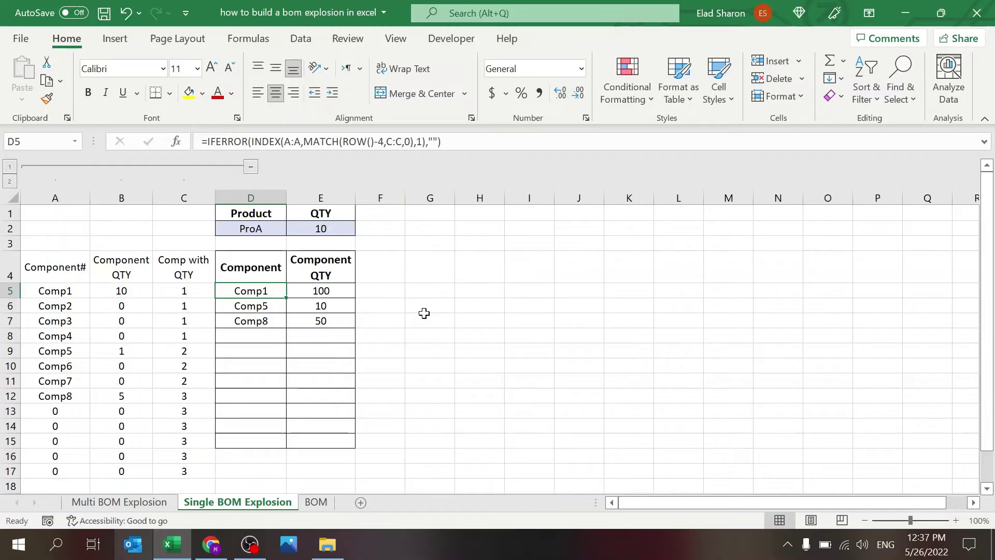
click(250, 166)
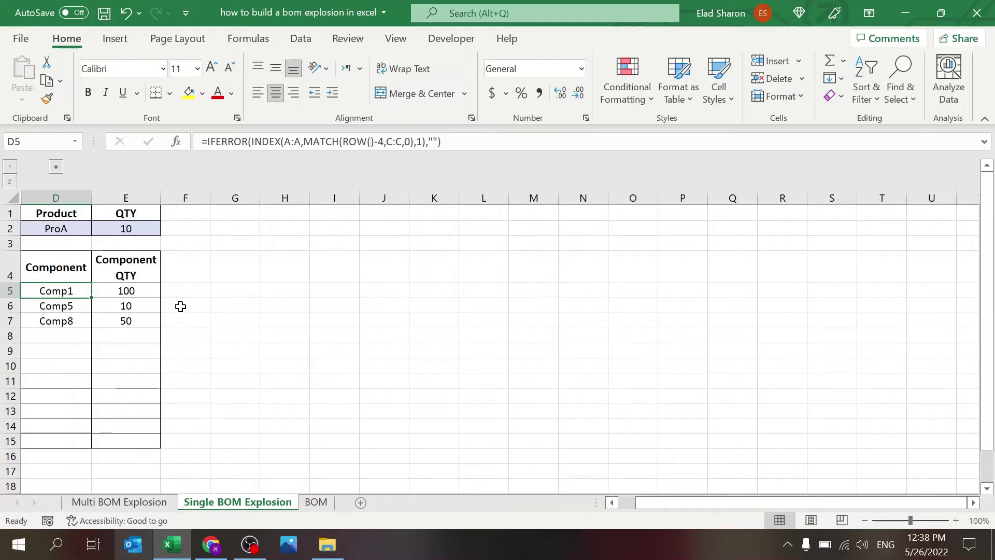
Step: Clear the old quantities ProA 10, ProB 50 and ProC 75 on Multi BOM Explosion
click(120, 503)
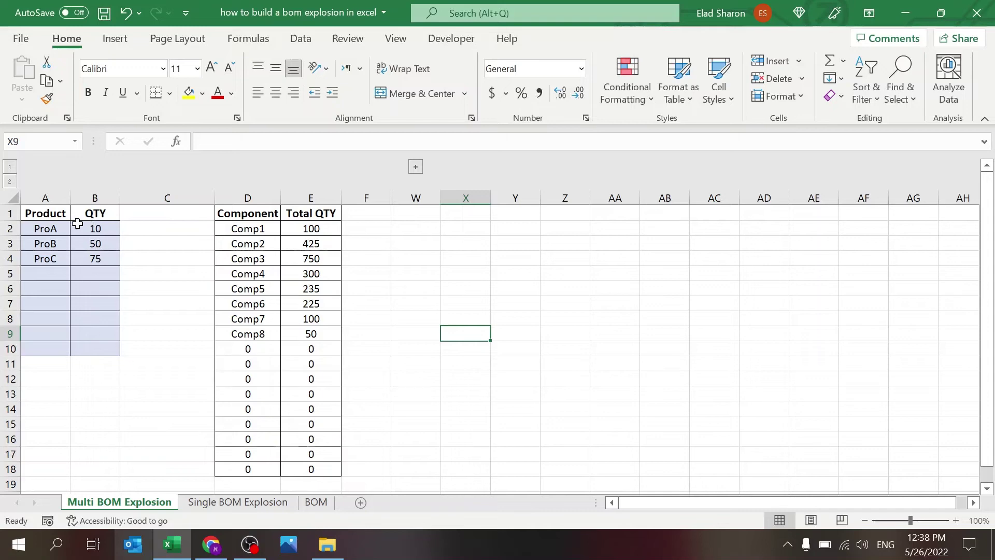
click(109, 228)
click(99, 243)
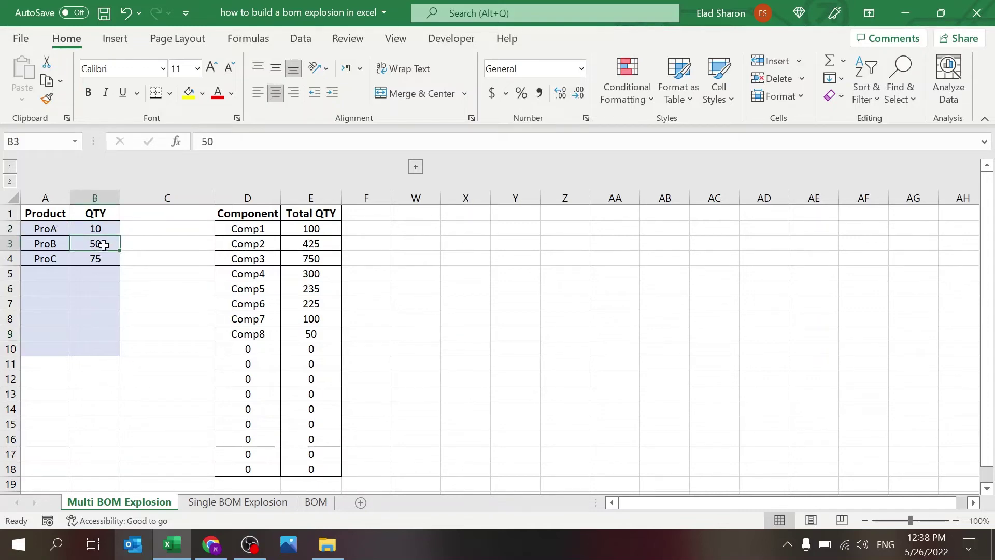
click(102, 258)
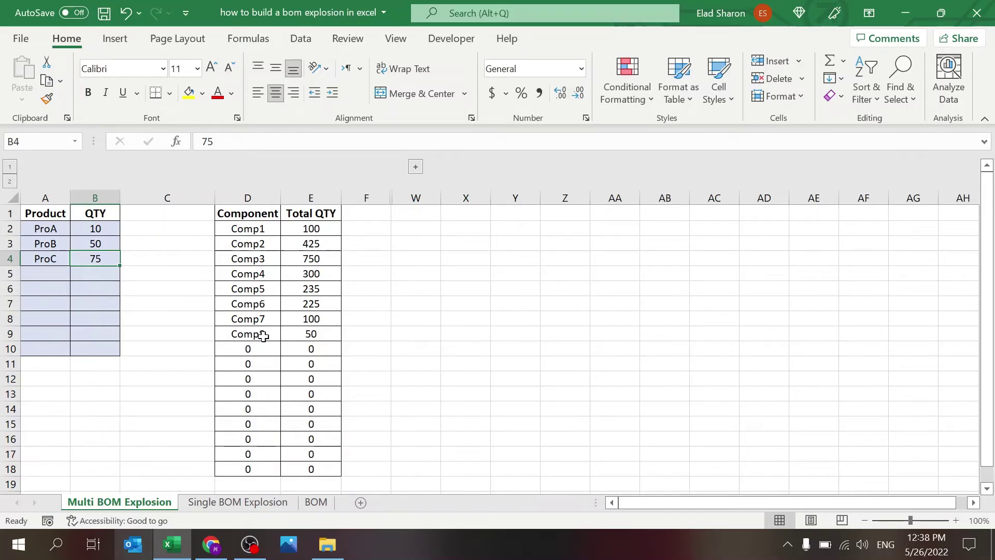
key(Delete)
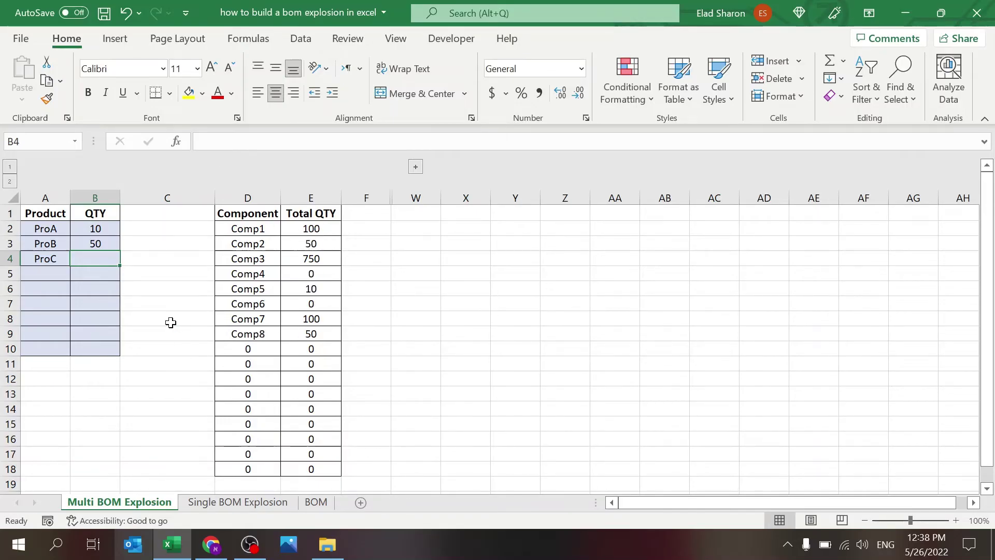
key(Up)
key(Delete)
key(Up)
key(Delete)
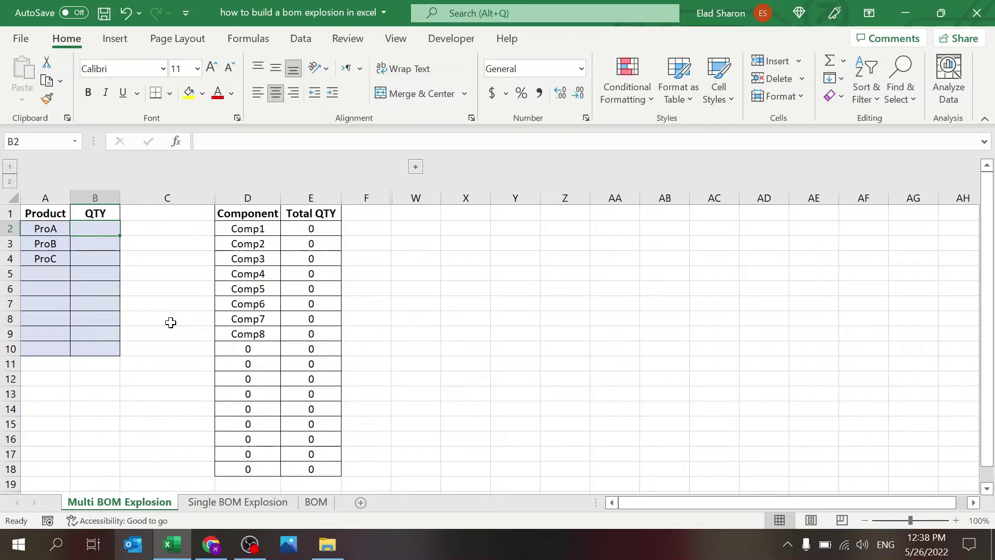
key(Down)
key(Up)
Step: Enter new quantities ProA 60, ProB 10 and ProC 50
text(60)
key(Return)
text(1)
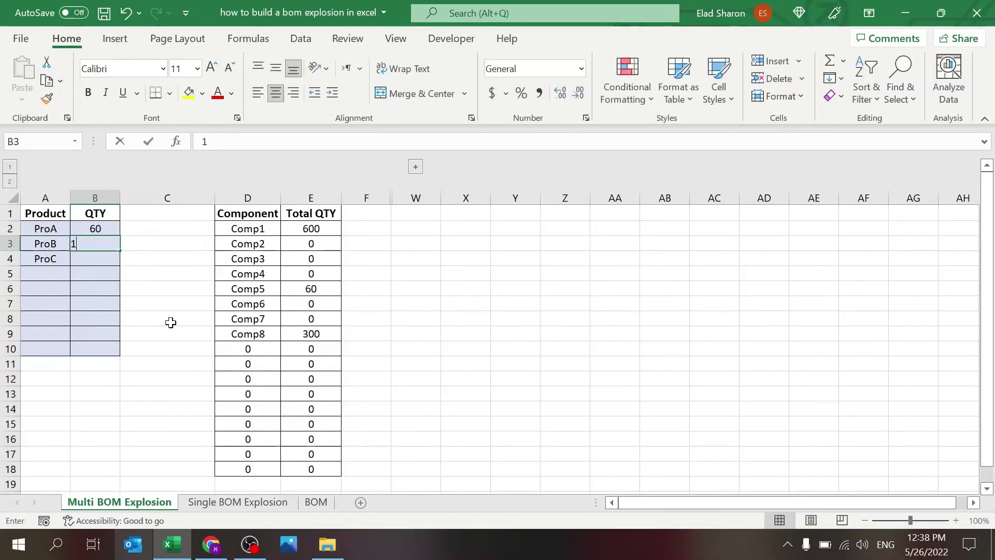
text(0)
key(Return)
text(50)
key(ctrl+Return)
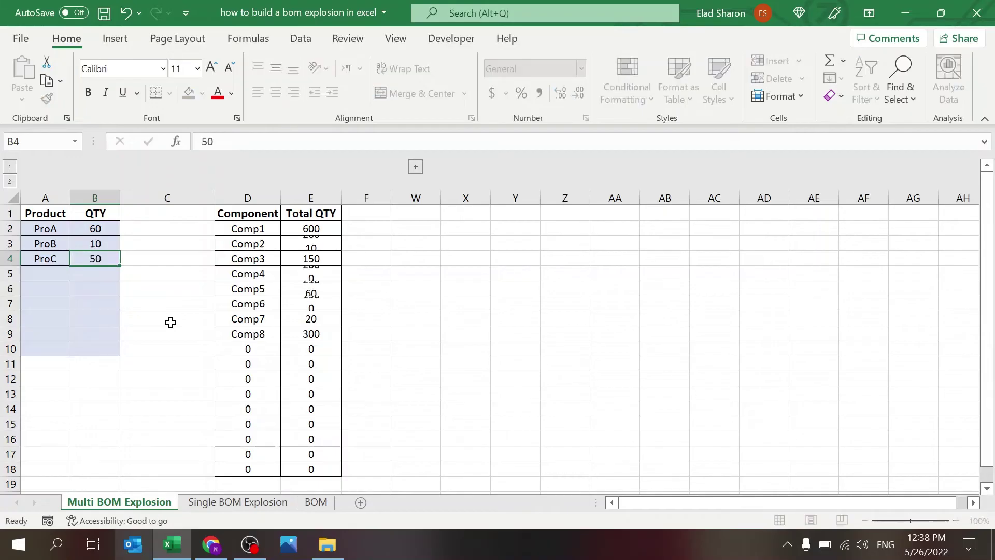
key(Return)
Step: Add a fifth row for ProC with quantity 60 and select product range A2:A10
click(76, 273)
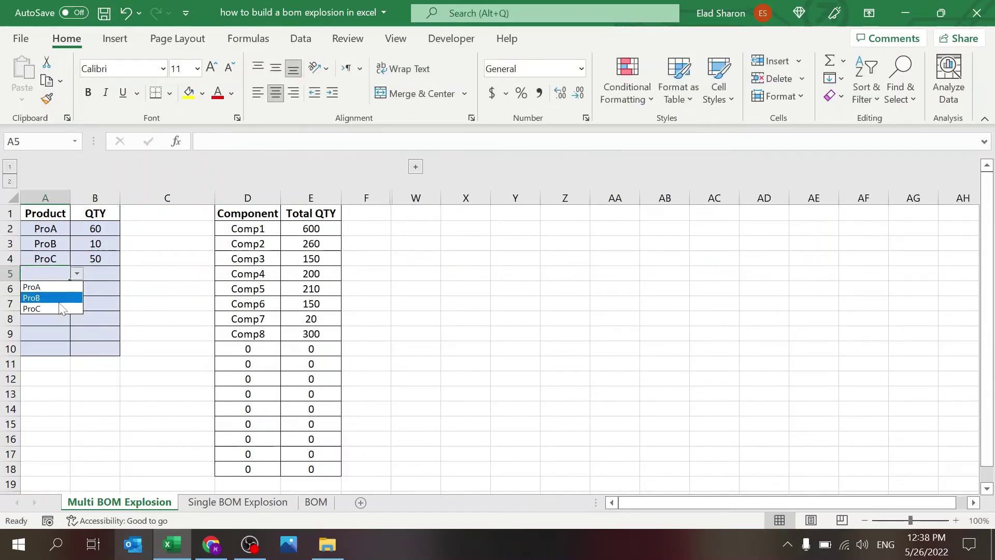
click(60, 308)
click(101, 273)
text(60)
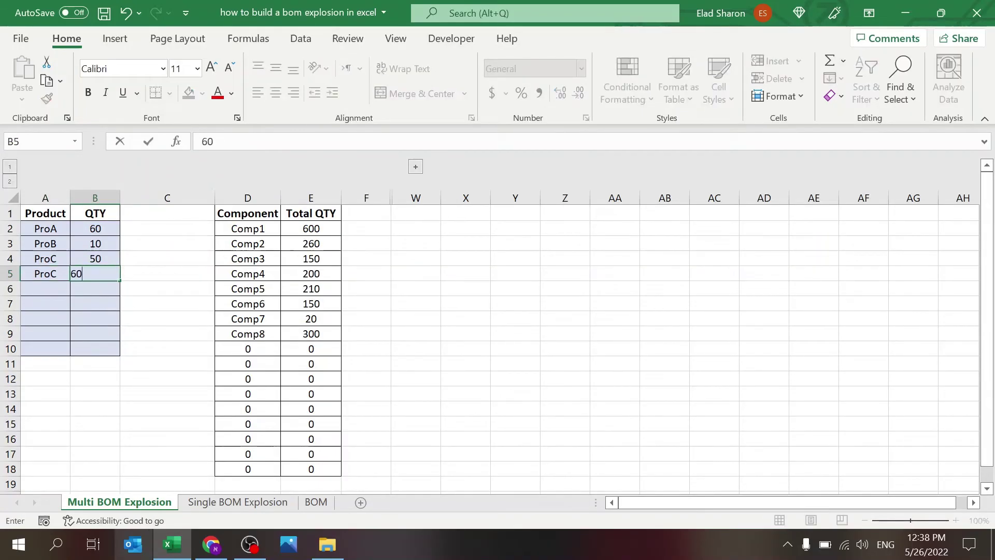
key(Return)
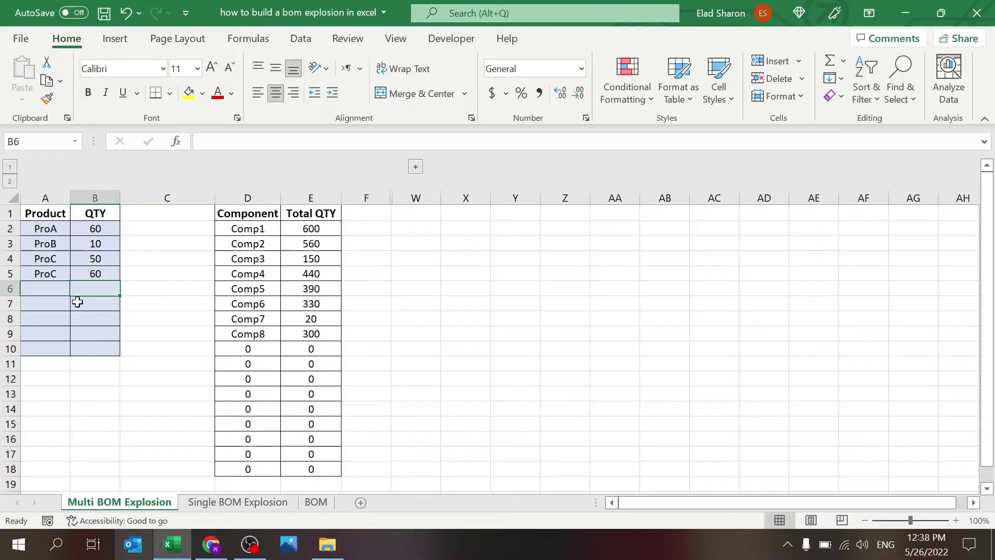
drag(45, 345, 44, 261)
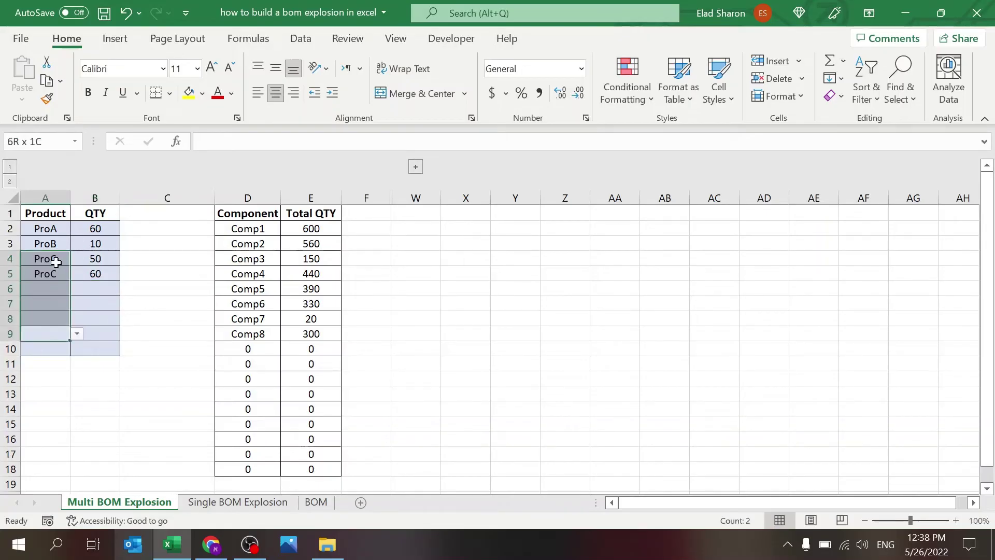
drag(45, 347, 56, 230)
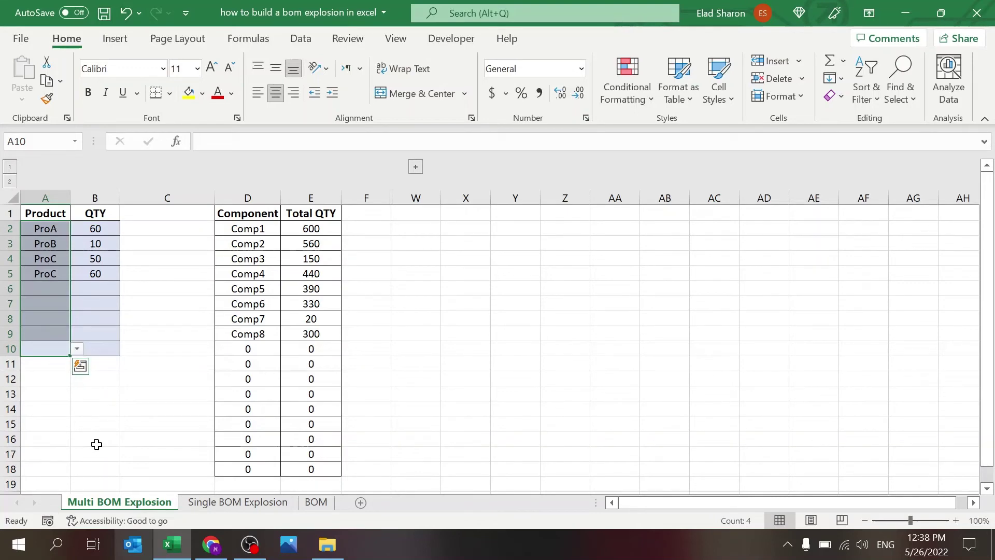
click(379, 231)
click(415, 166)
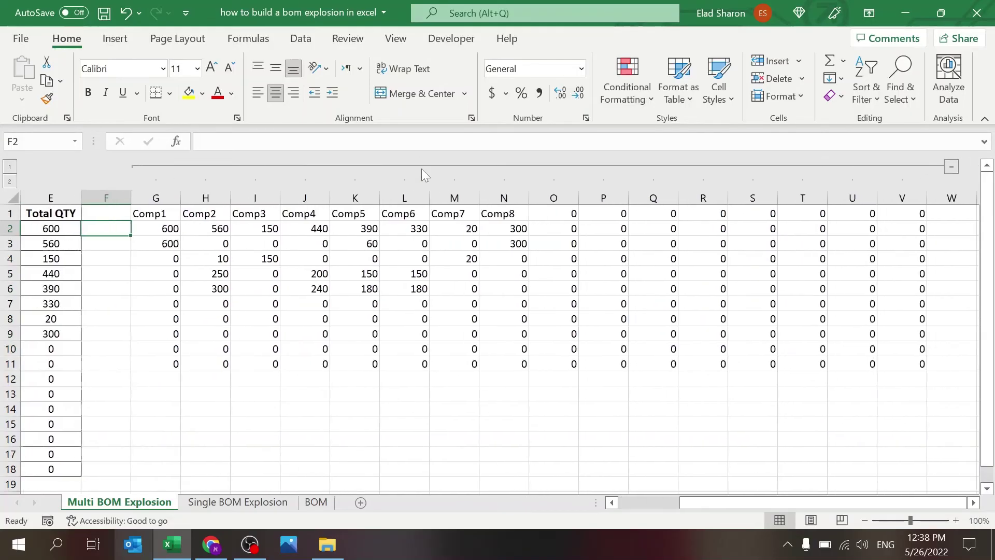
drag(638, 503, 613, 505)
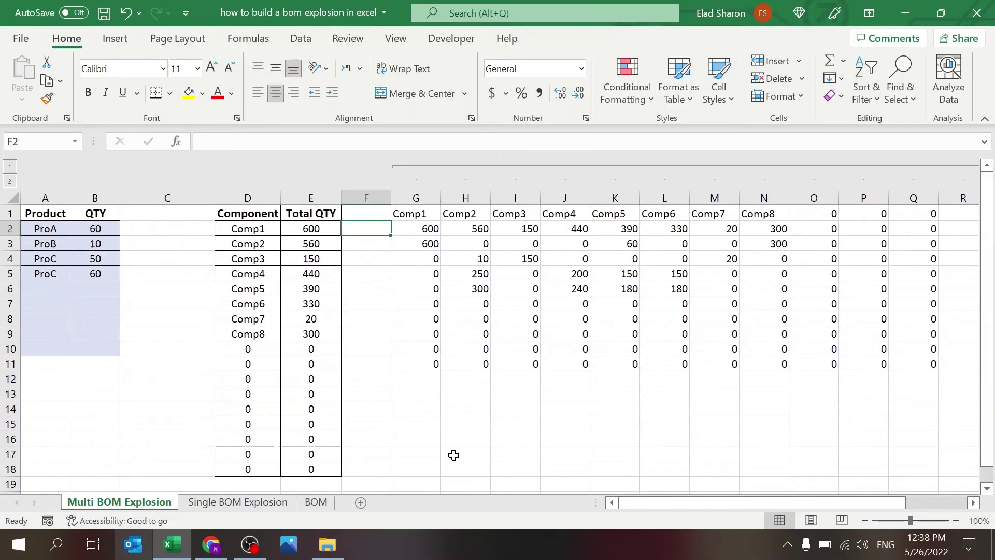
click(404, 247)
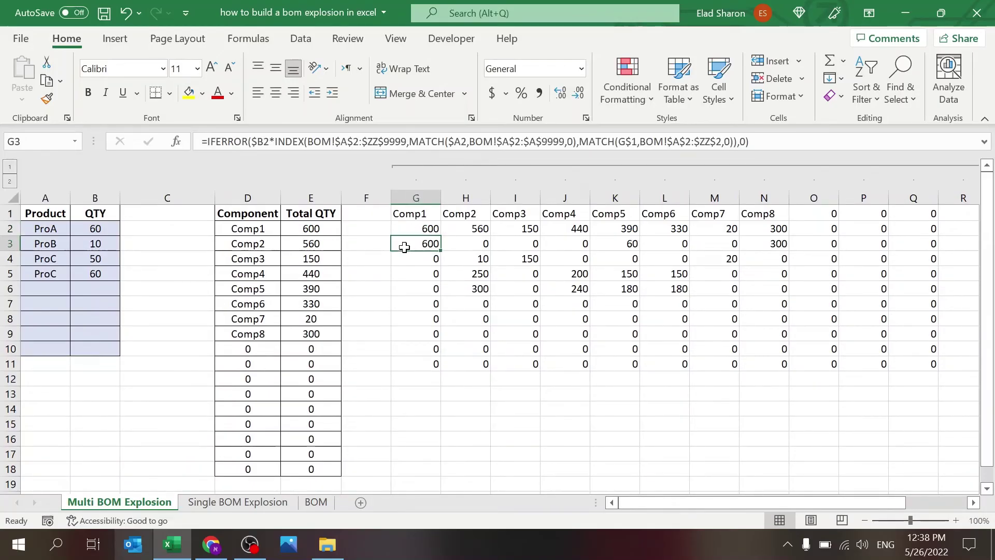
key(F2)
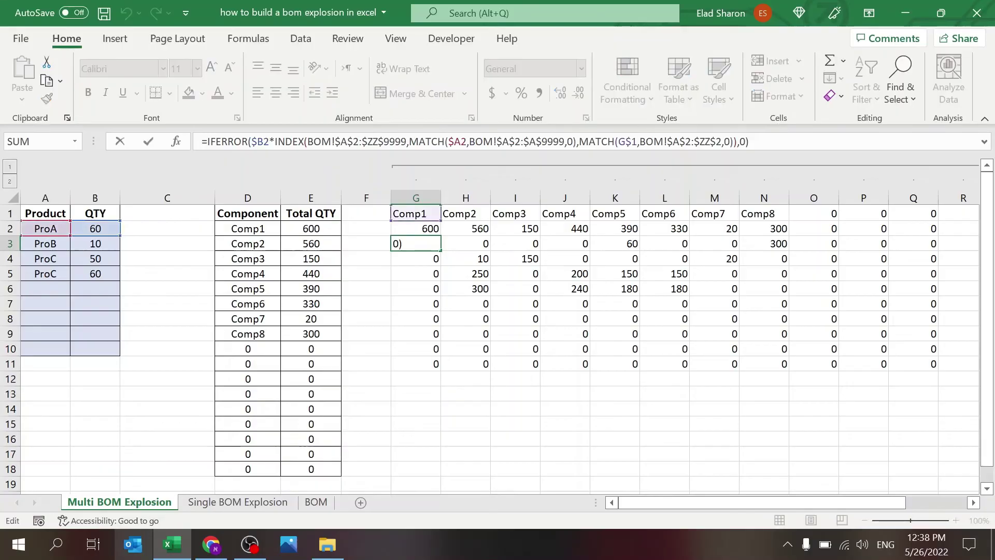
key(Escape)
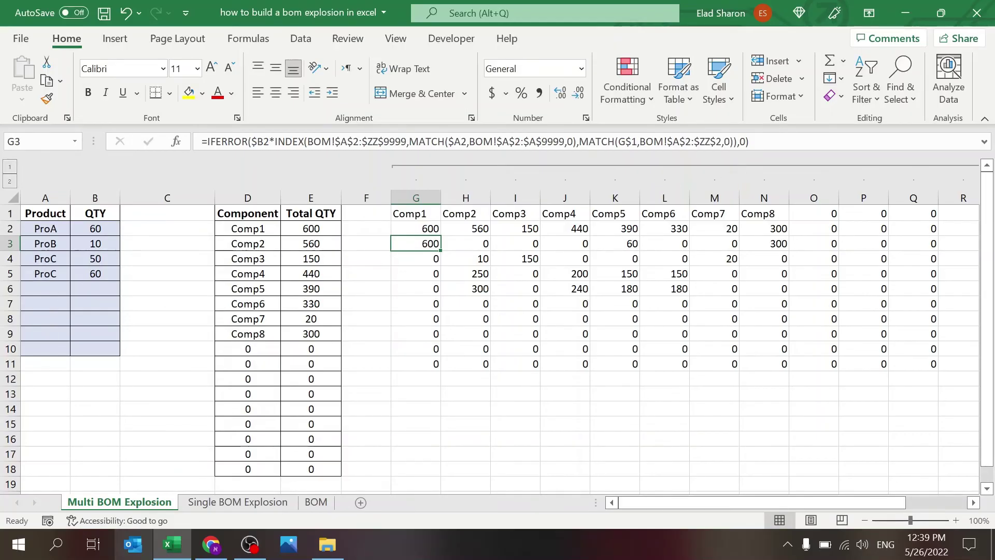
key(F2)
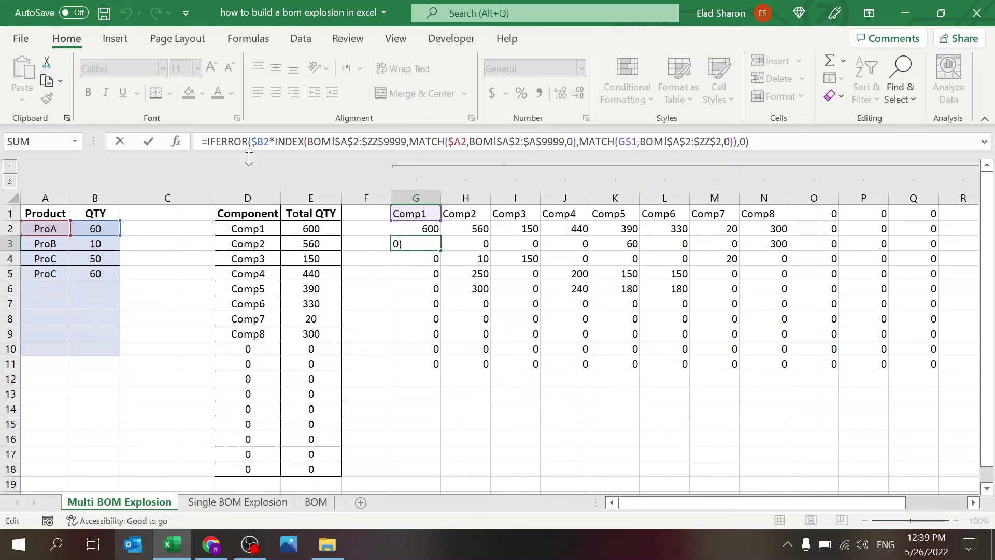
key(ctrl+Return)
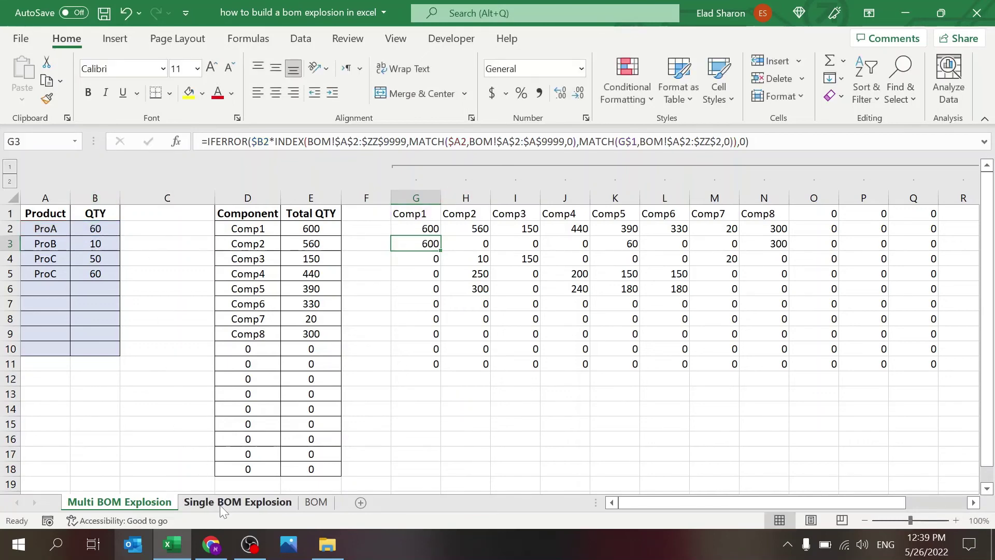
click(238, 502)
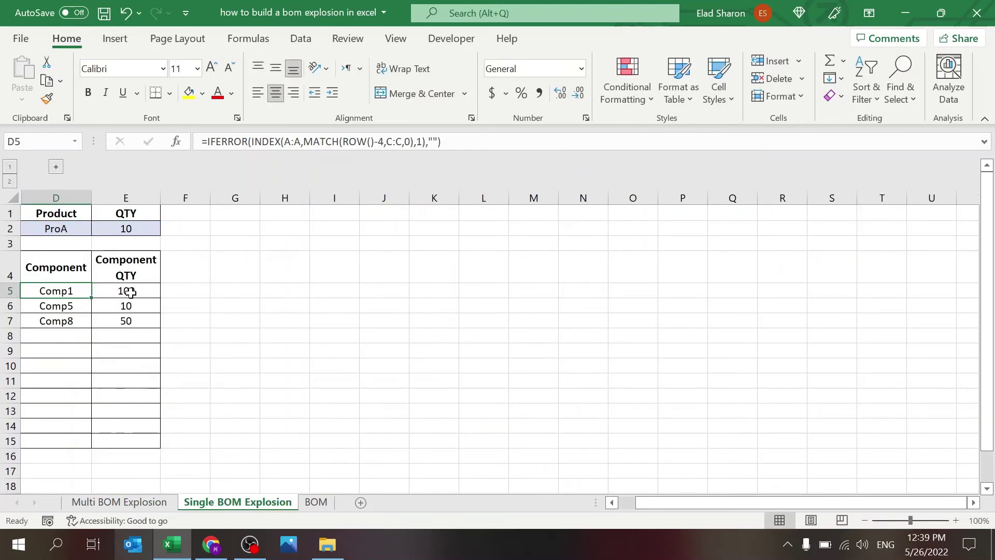
click(120, 502)
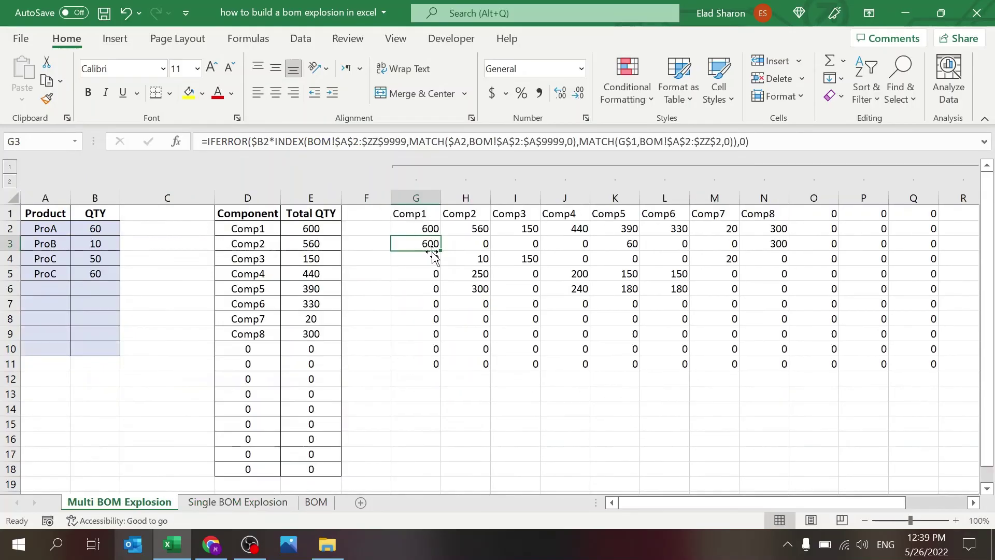
key(Down)
key(Down)
key(Down)
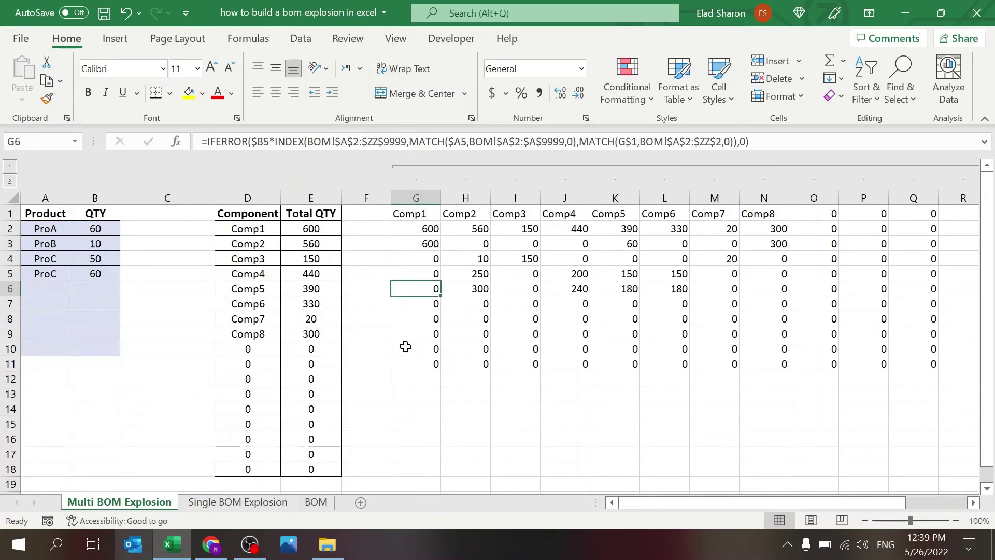
key(F2)
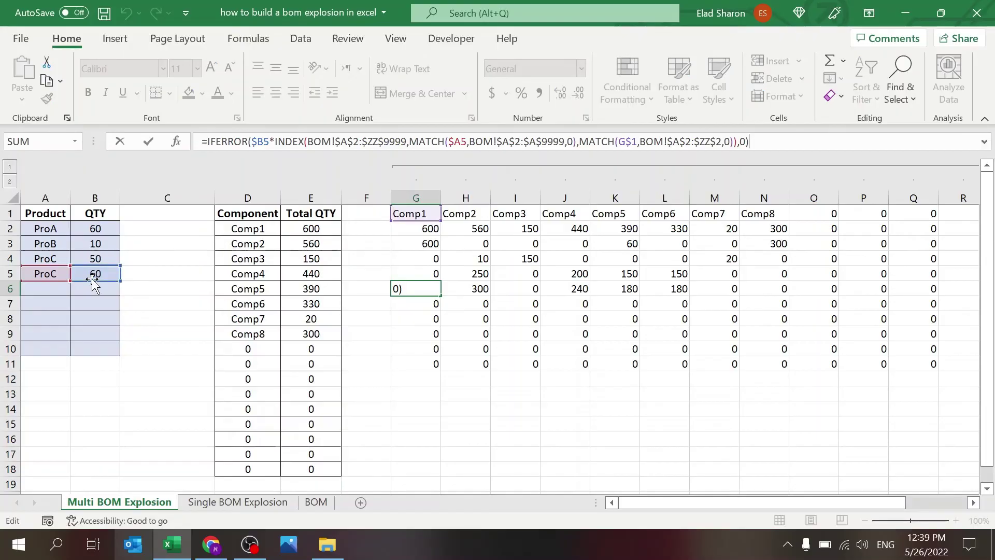
key(Escape)
key(Down)
key(Down)
key(Down)
key(Down)
key(Down)
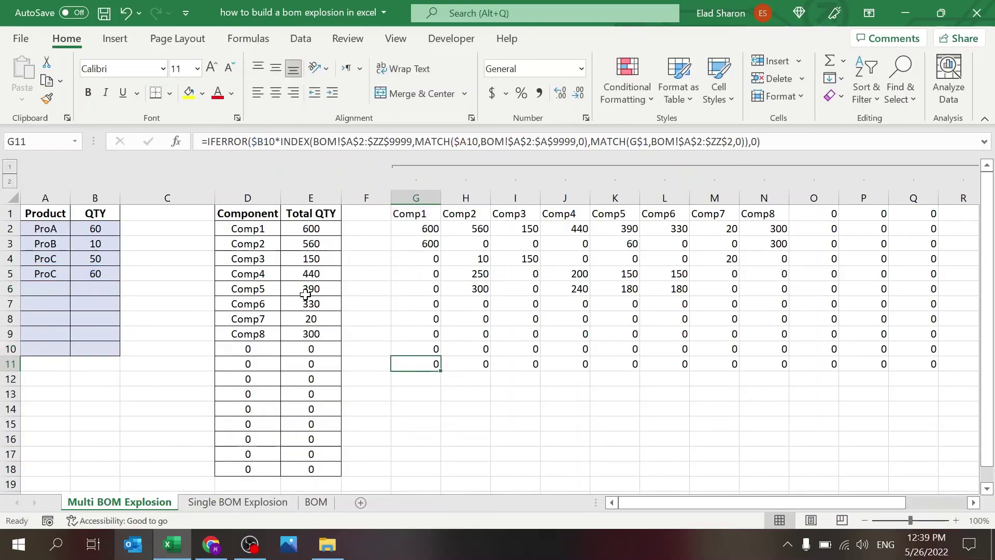
click(411, 226)
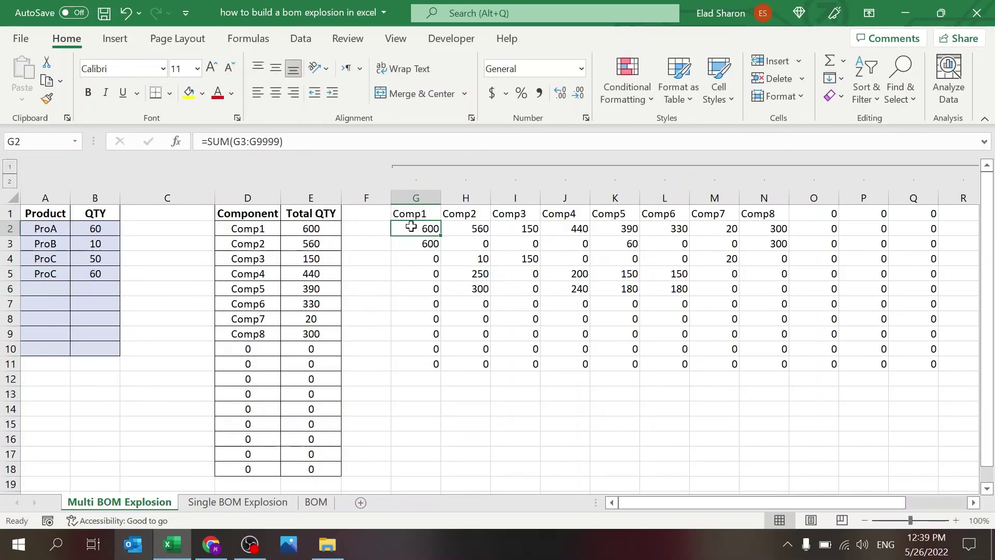
key(F2)
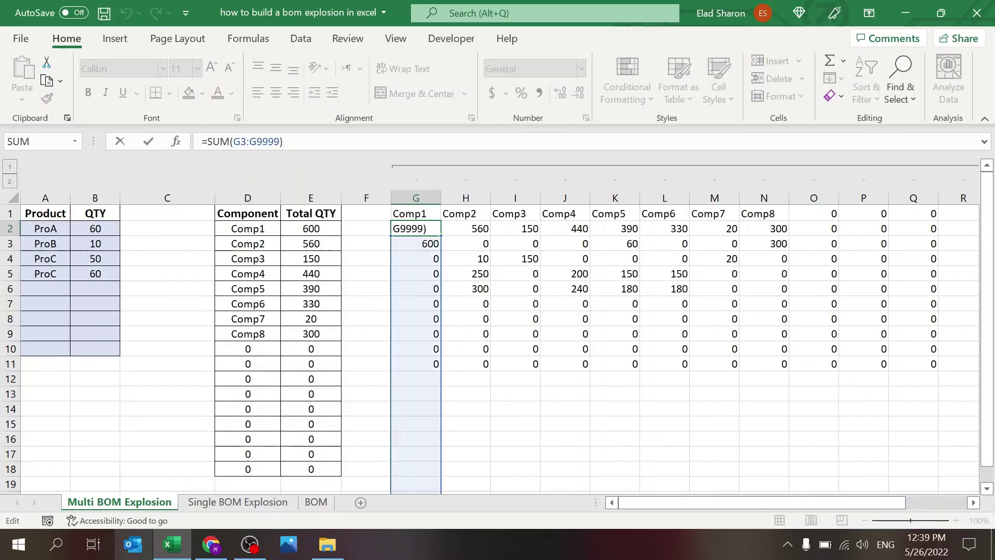
key(ctrl+Return)
click(266, 231)
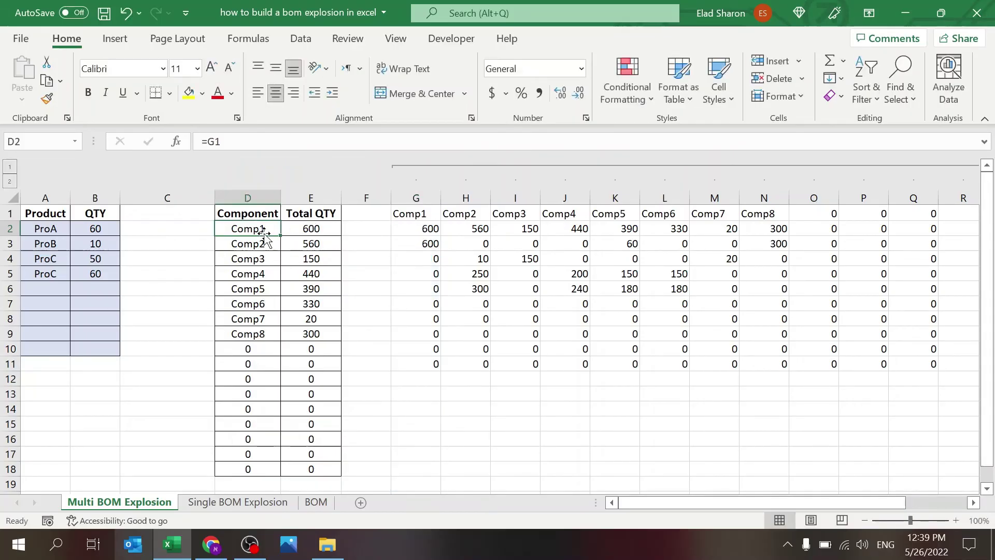
click(308, 230)
key(F2)
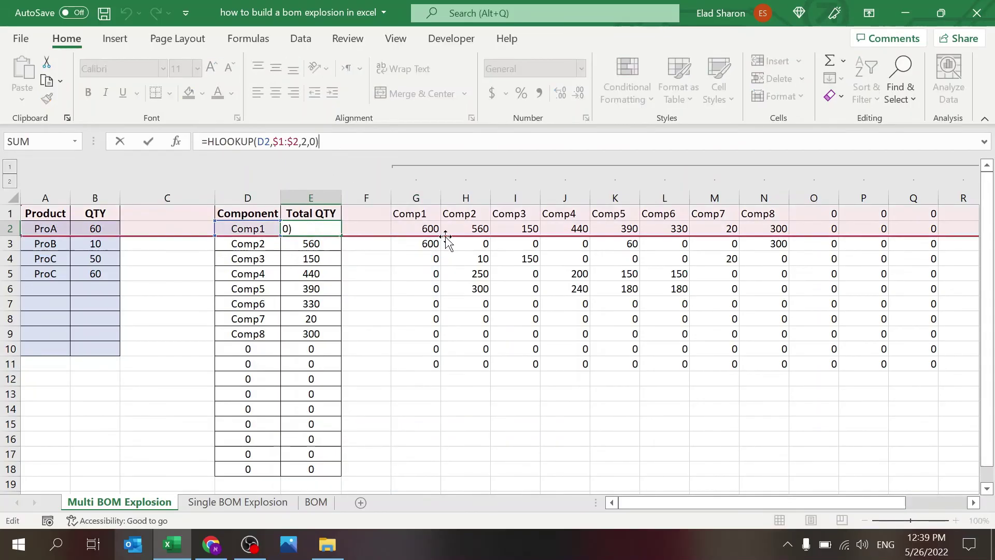
key(Escape)
key(Down)
key(Down)
key(Down)
key(Down)
key(Down)
key(Down)
key(Down)
key(Down)
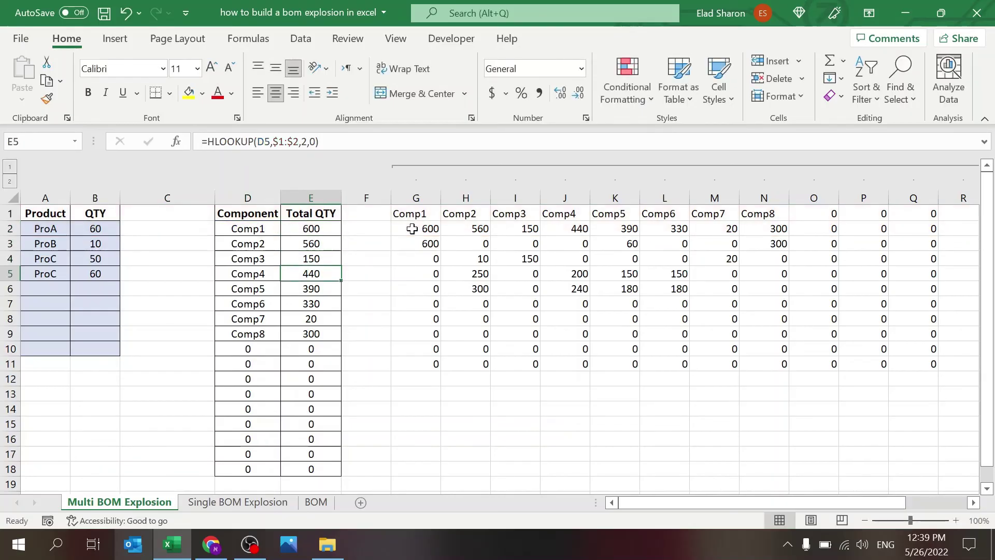
click(320, 224)
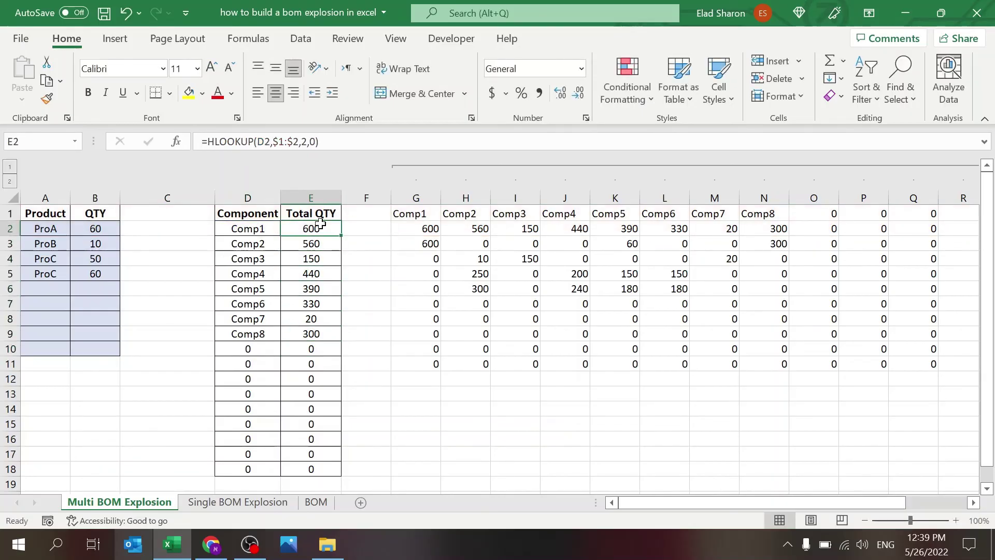
click(247, 228)
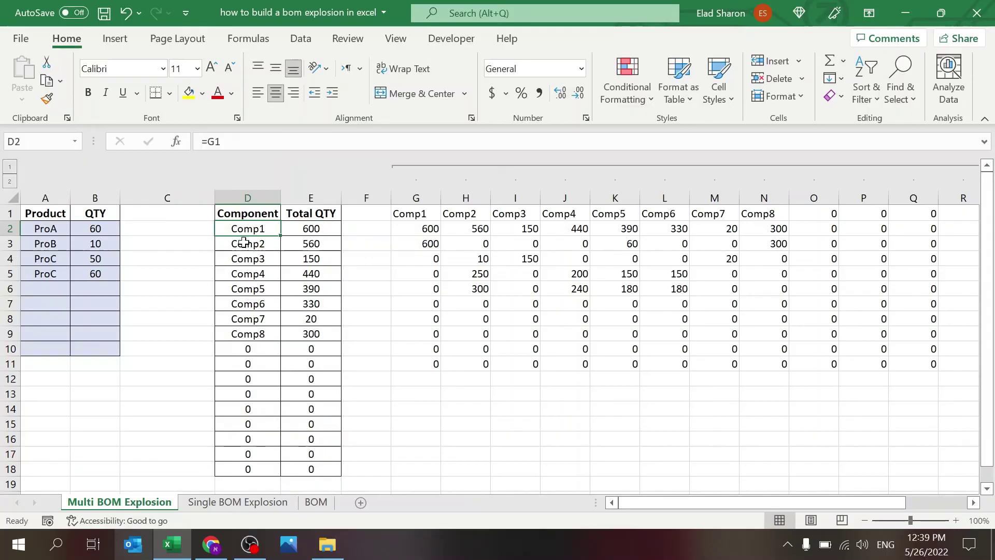
click(244, 242)
click(254, 232)
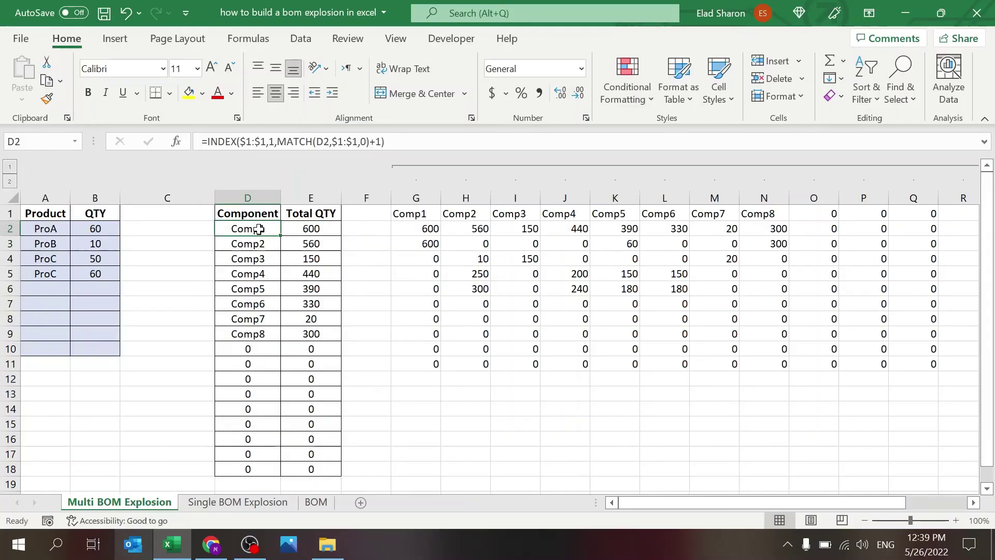
key(F2)
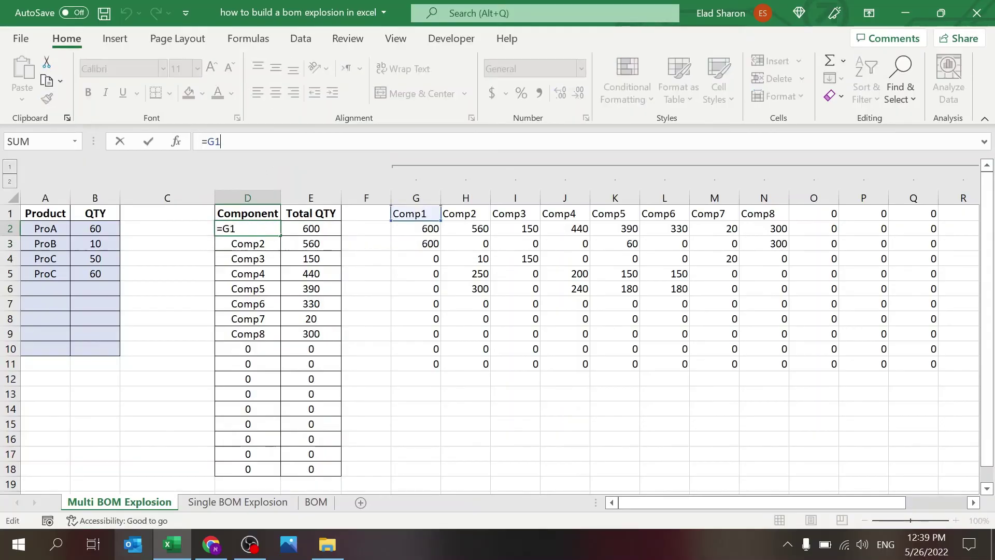
key(Escape)
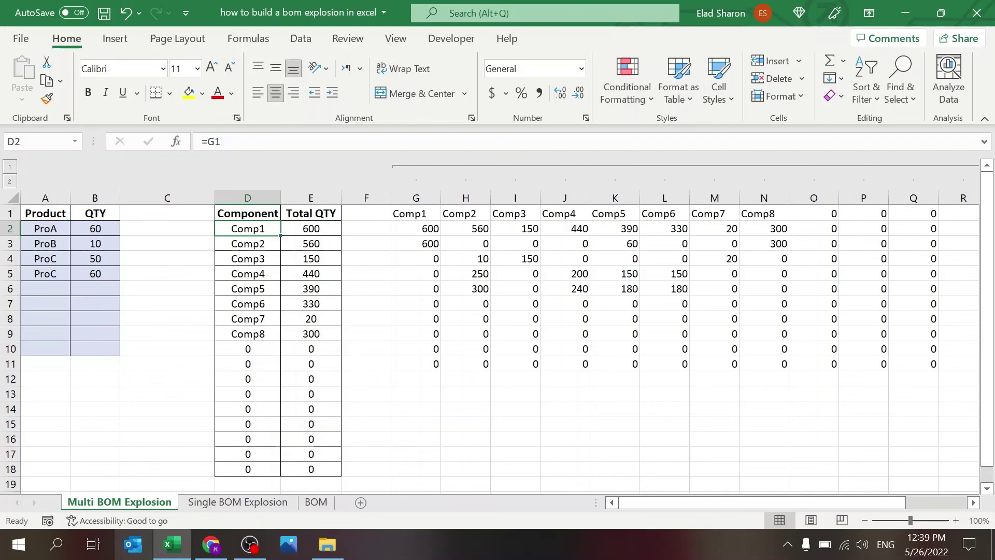
key(Up)
key(Right)
key(Right)
key(Right)
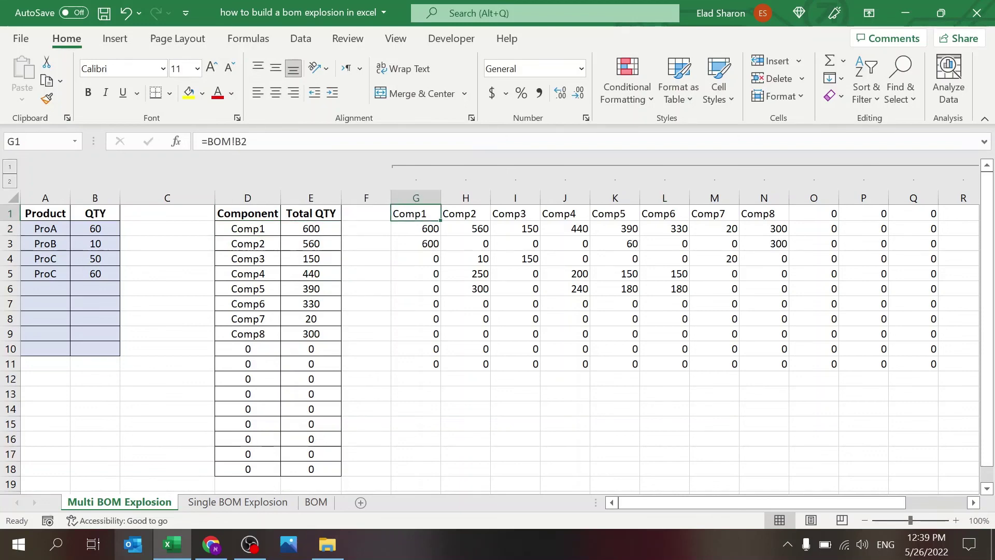
key(Right)
key(Right)
key(Right)
key(Left)
key(Left)
key(Left)
key(Left)
key(Left)
key(Left)
key(Down)
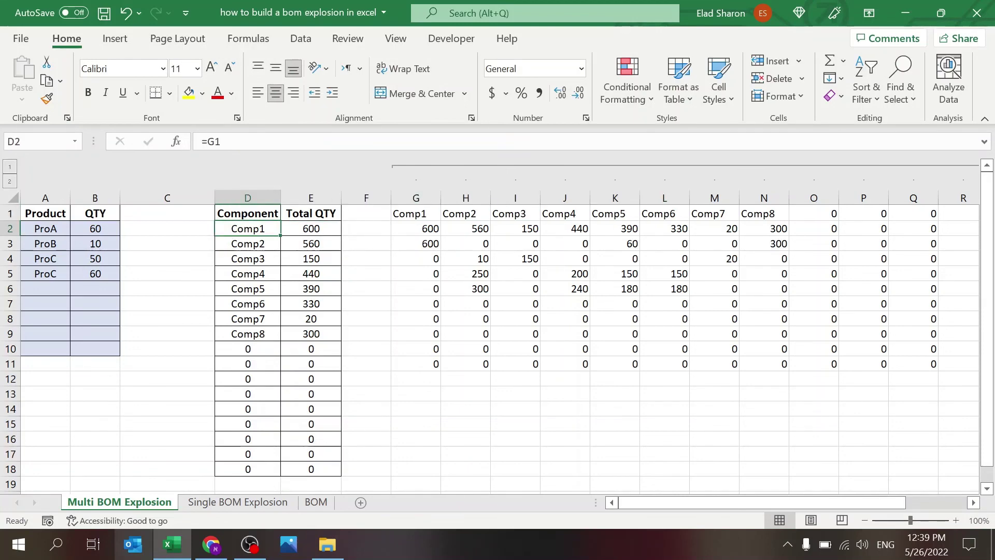
key(Down)
key(F2)
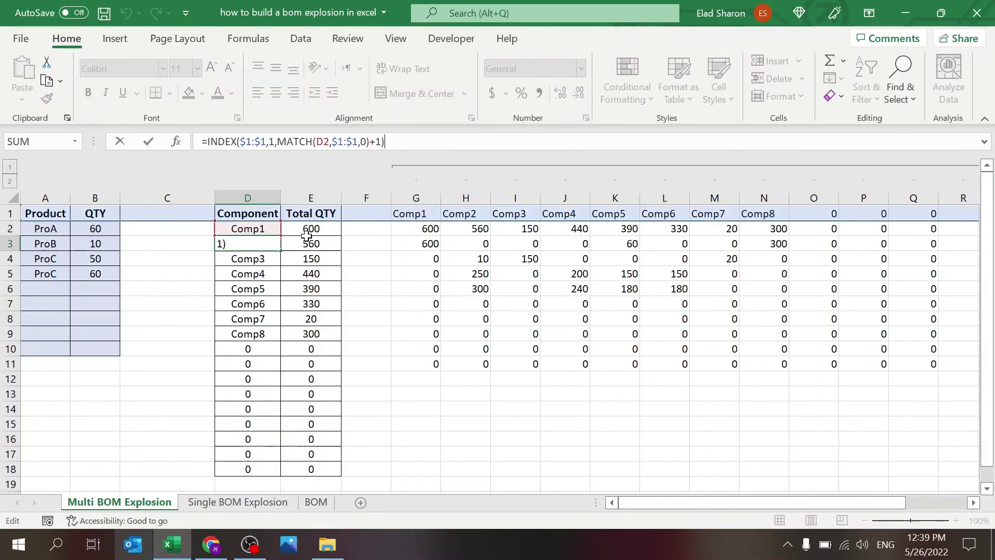
key(Escape)
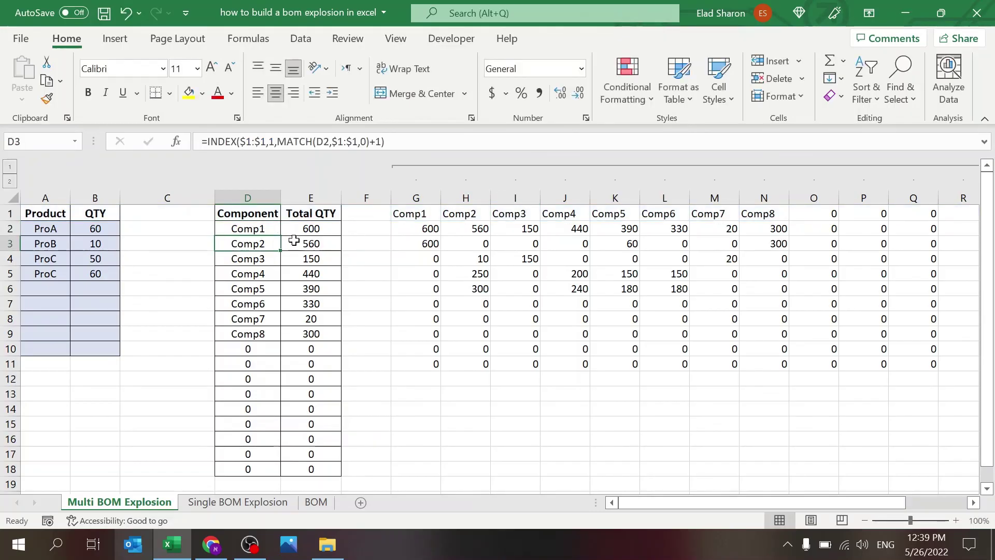
key(Down)
key(Down)
key(Down)
key(Down)
key(Down)
key(Down)
key(Down)
key(Down)
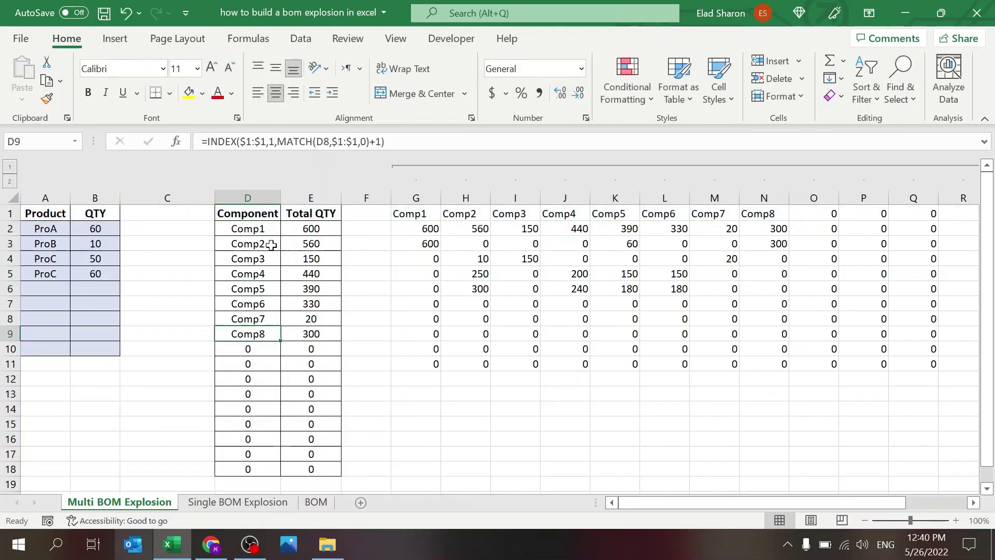
key(Up)
key(Up)
key(Up)
key(Up)
key(Up)
key(Up)
key(Up)
key(Up)
key(Up)
key(Up)
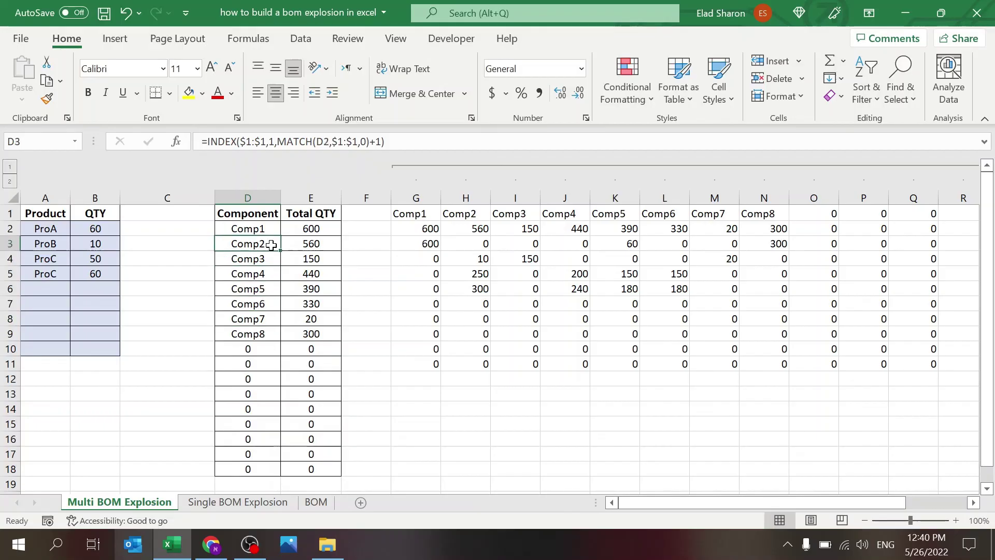
Step: Collapse helper columns G–V to outline level 1, glance at BOM and Single BOM Explosion, then return
click(10, 167)
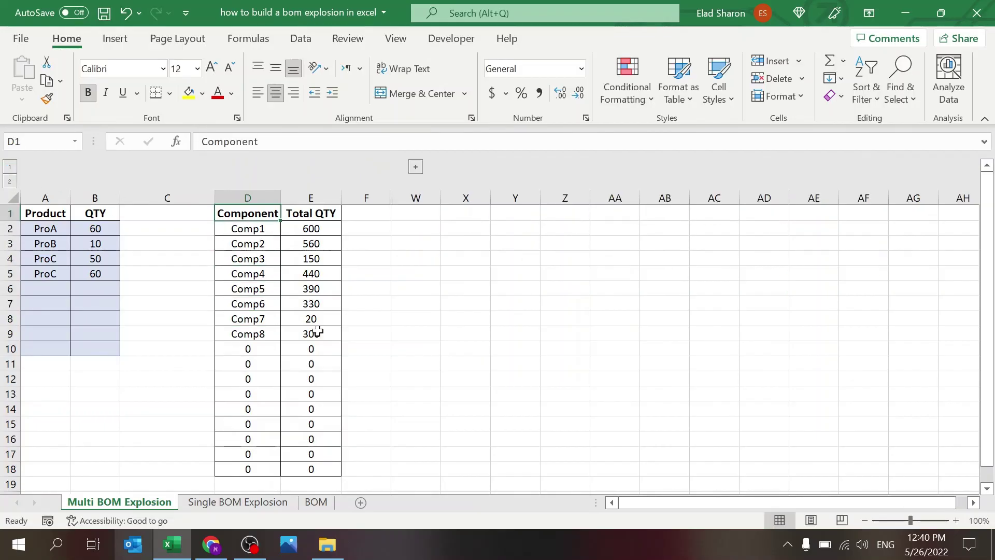
click(388, 372)
click(316, 501)
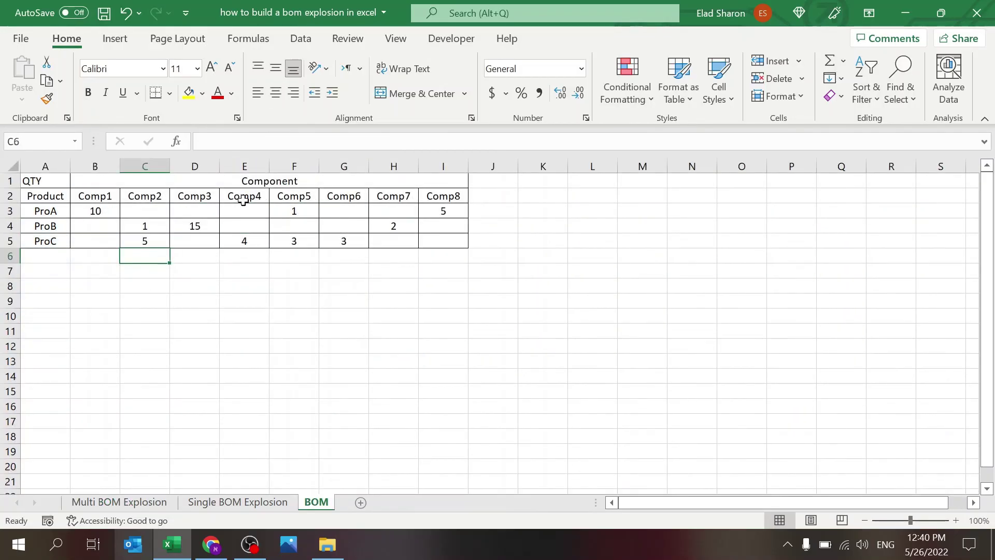
click(237, 501)
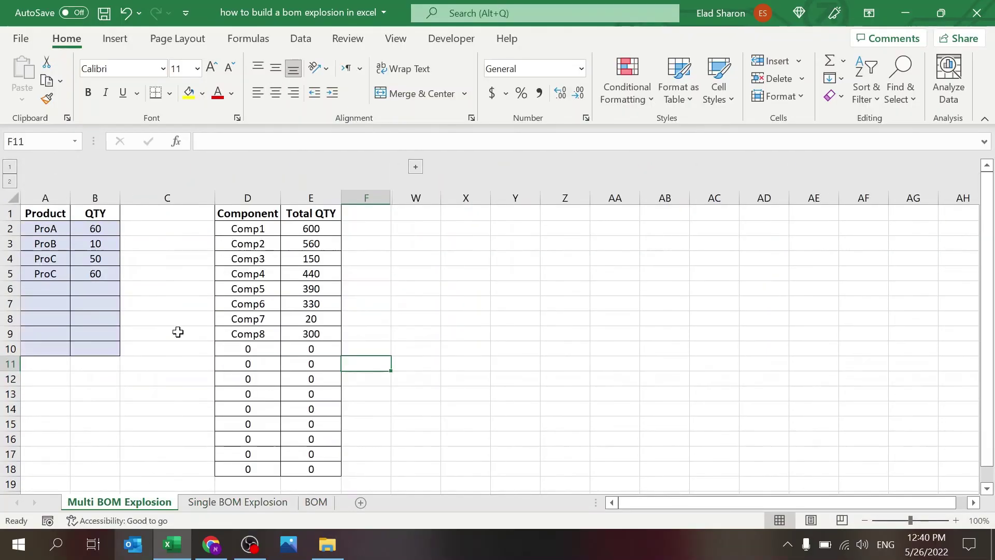
click(138, 502)
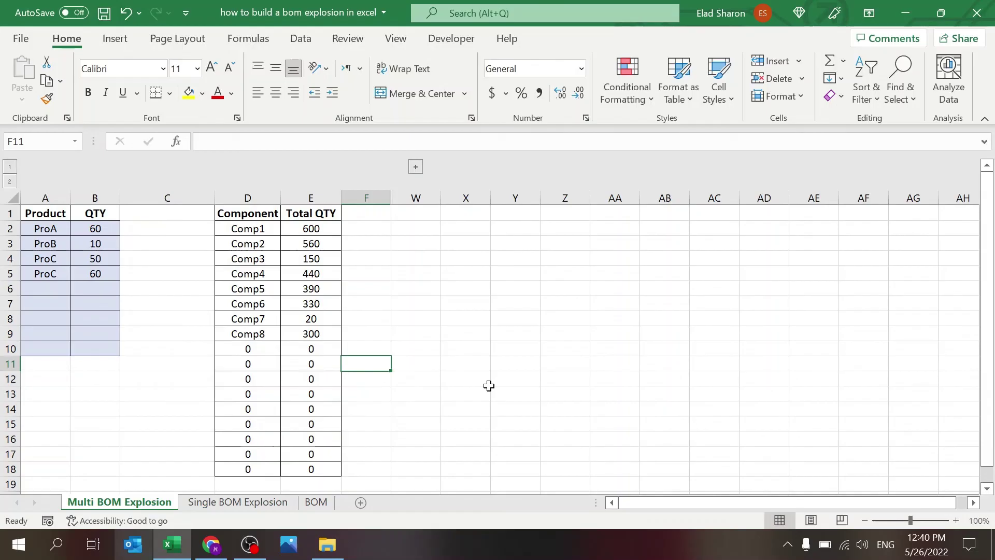